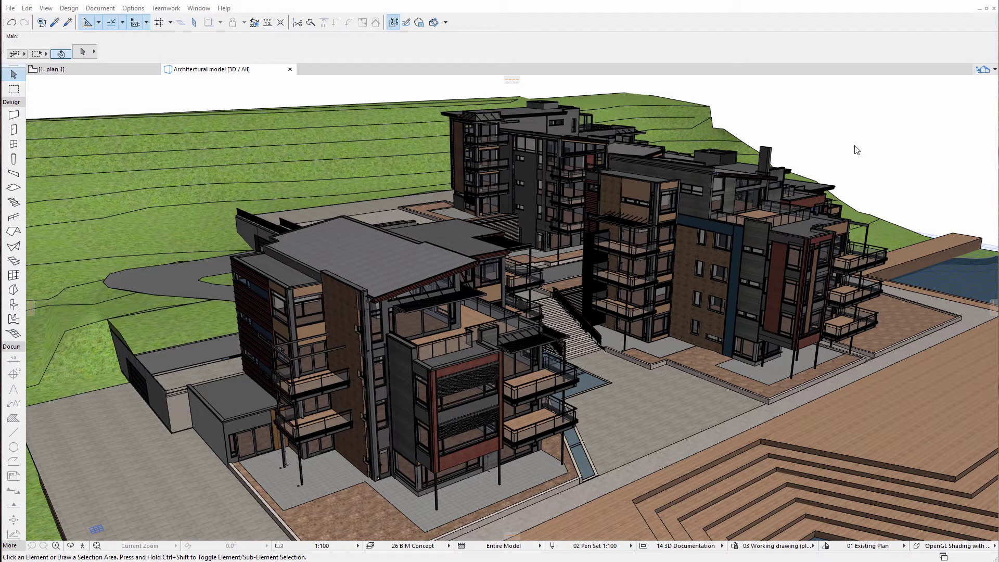
Switch to the Load-Bearing Model view, which shows only the structural slabs, columns and cores
click(983, 71)
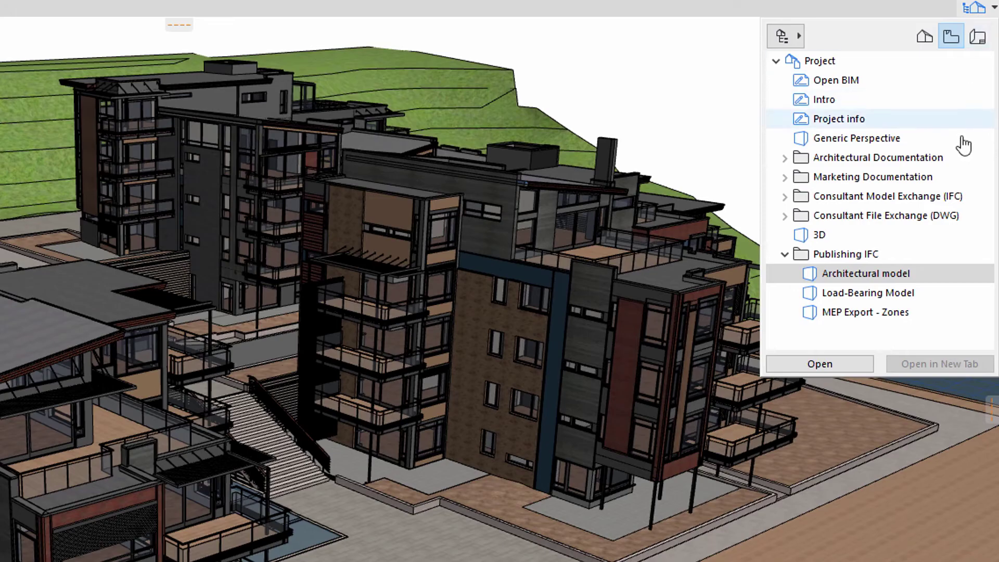
double_click(929, 292)
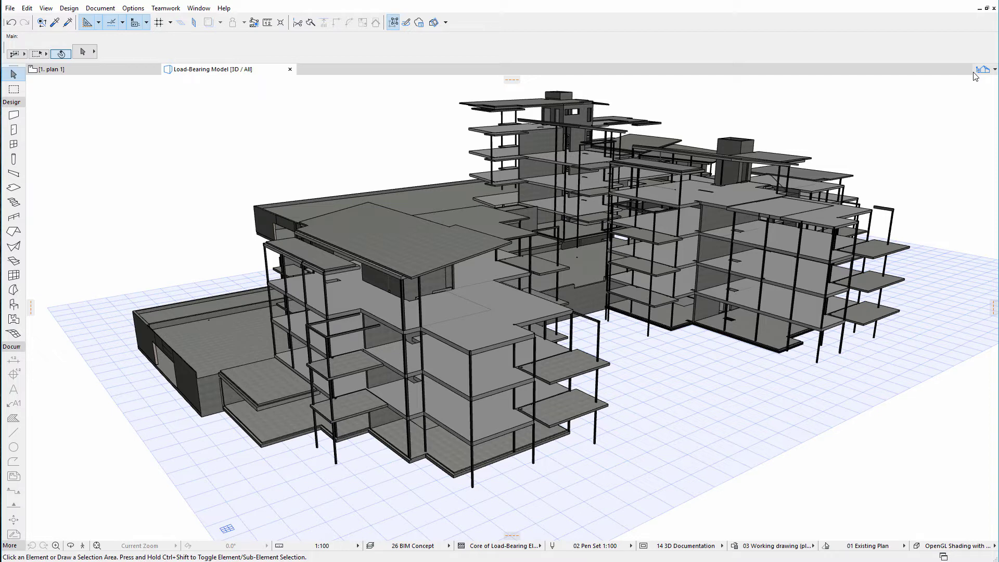
Preview the MEP Export - Zones view, then switch back to the Architectural model view
click(978, 73)
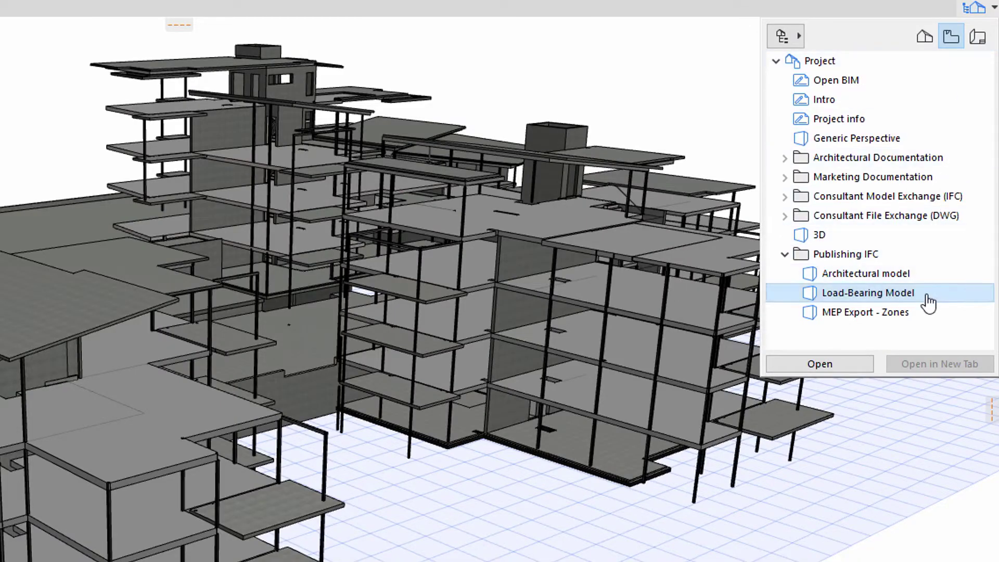
double_click(926, 314)
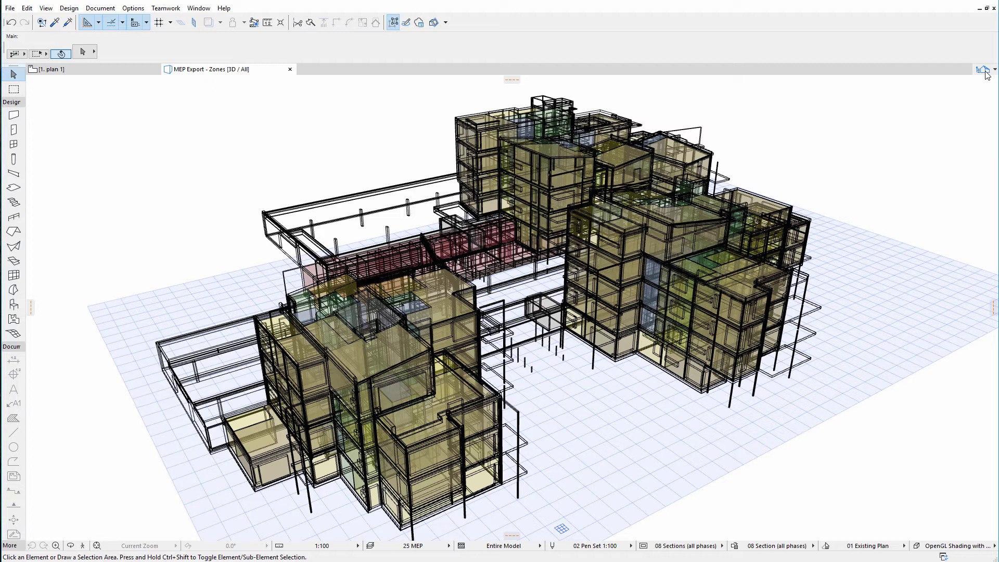
click(985, 73)
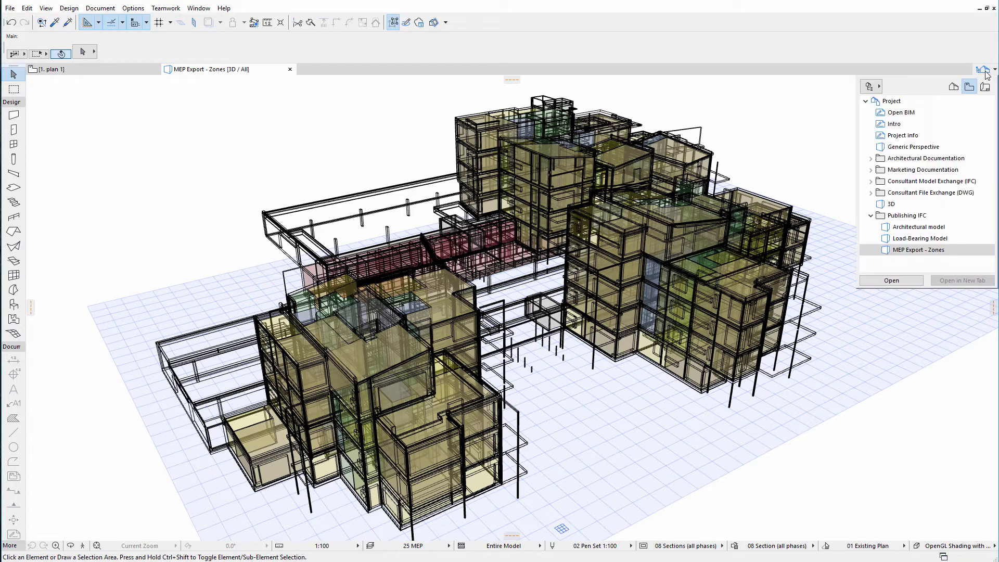
double_click(947, 225)
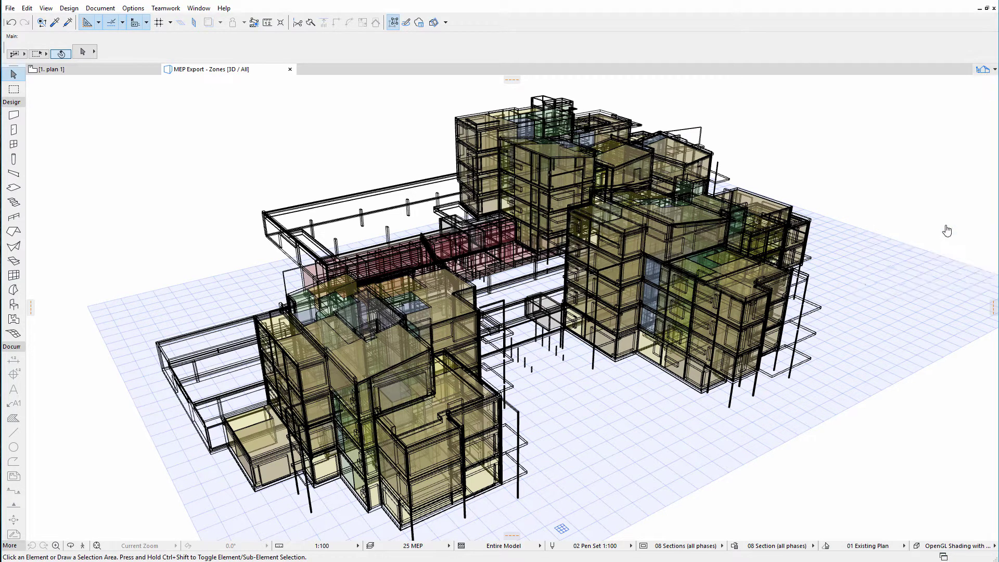
click(979, 73)
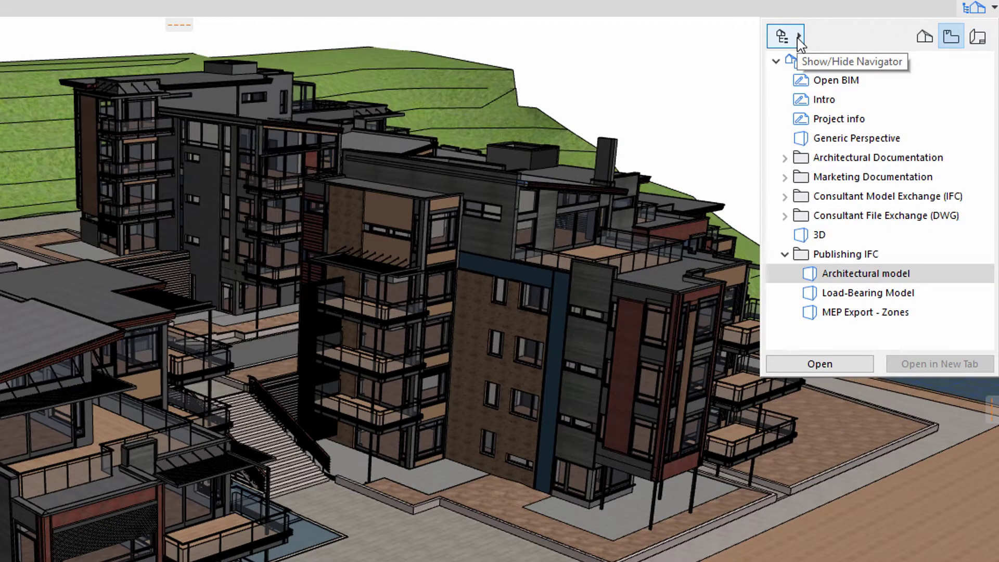
Switch the palette to the Organizer, showing the IFC Export set's three publisher items
click(798, 36)
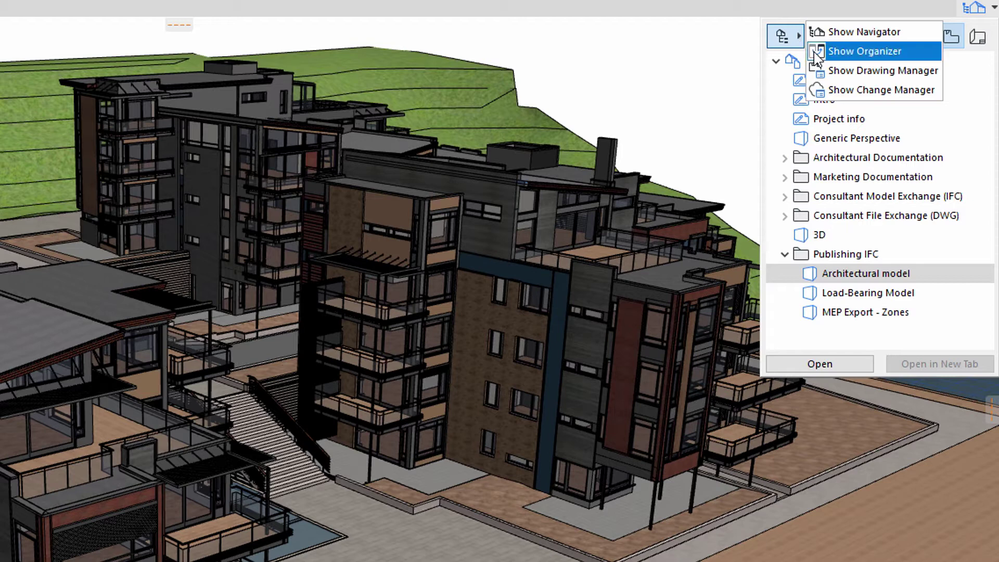
click(814, 55)
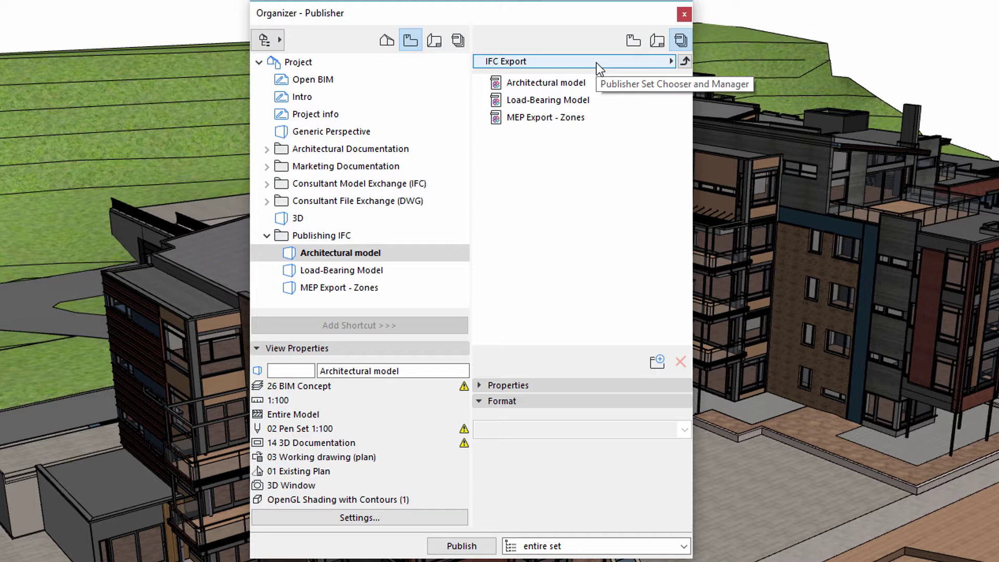
Check each publisher item's translator, then list the translators available for MEP Export - Zones
click(590, 86)
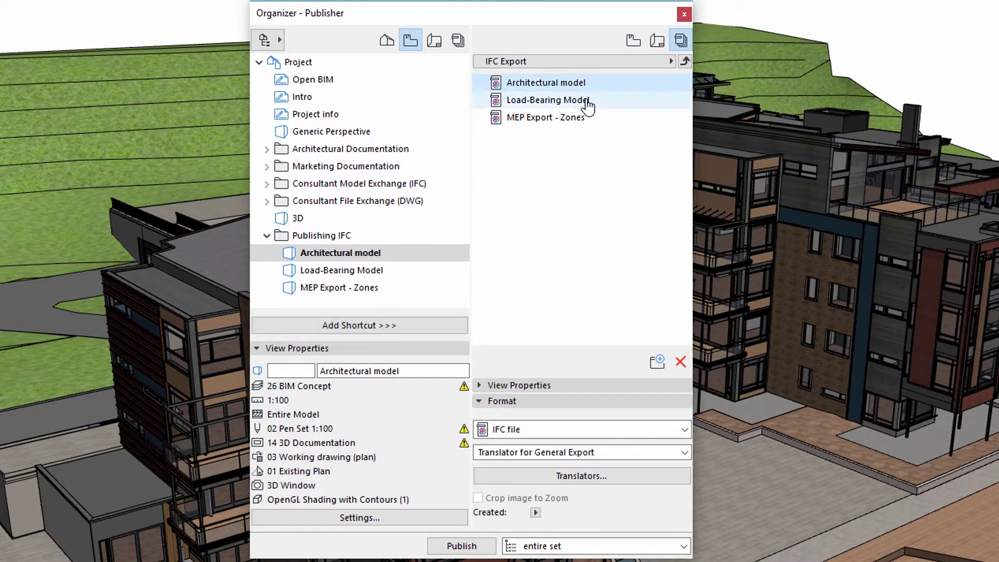
click(587, 102)
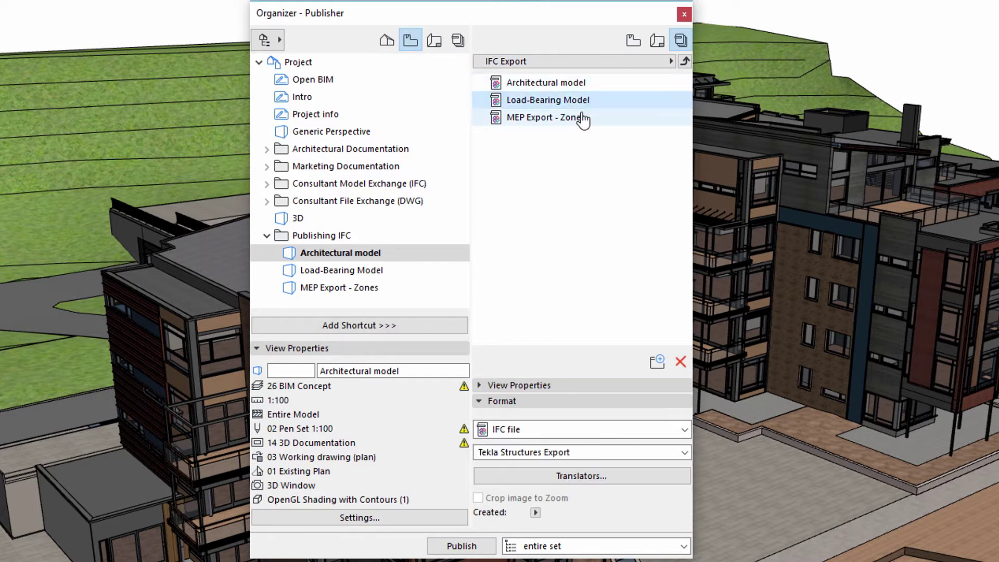
click(577, 120)
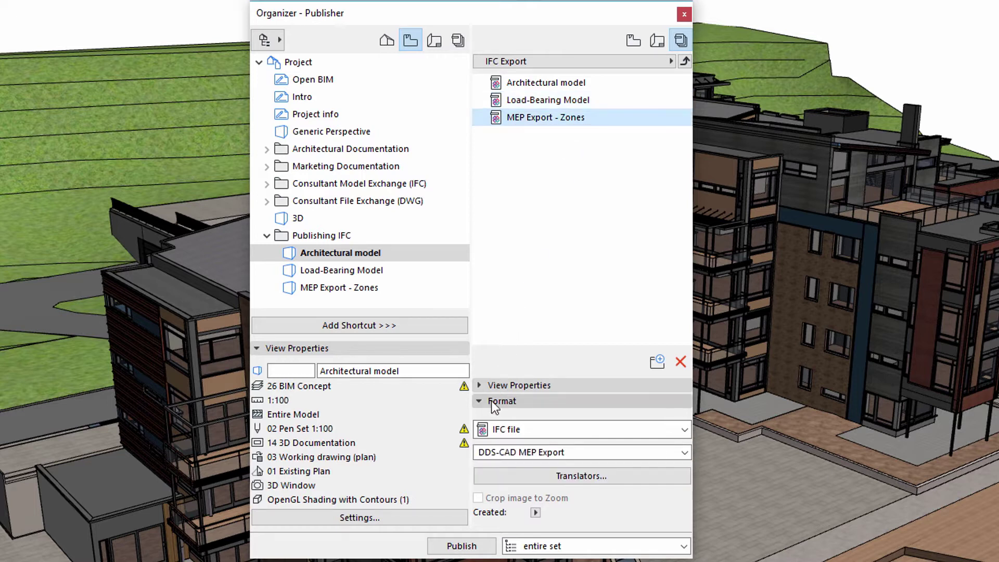
click(680, 431)
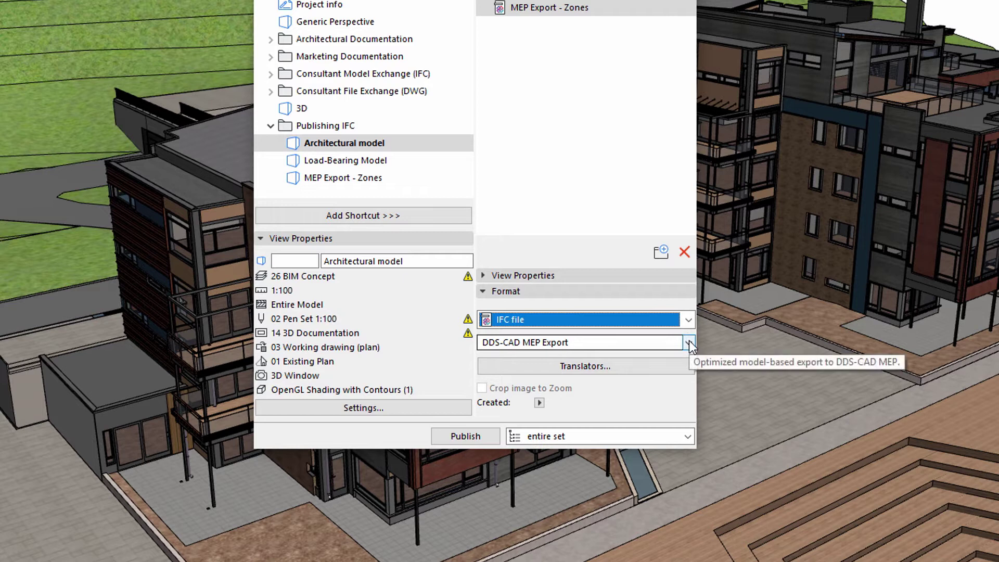
click(688, 342)
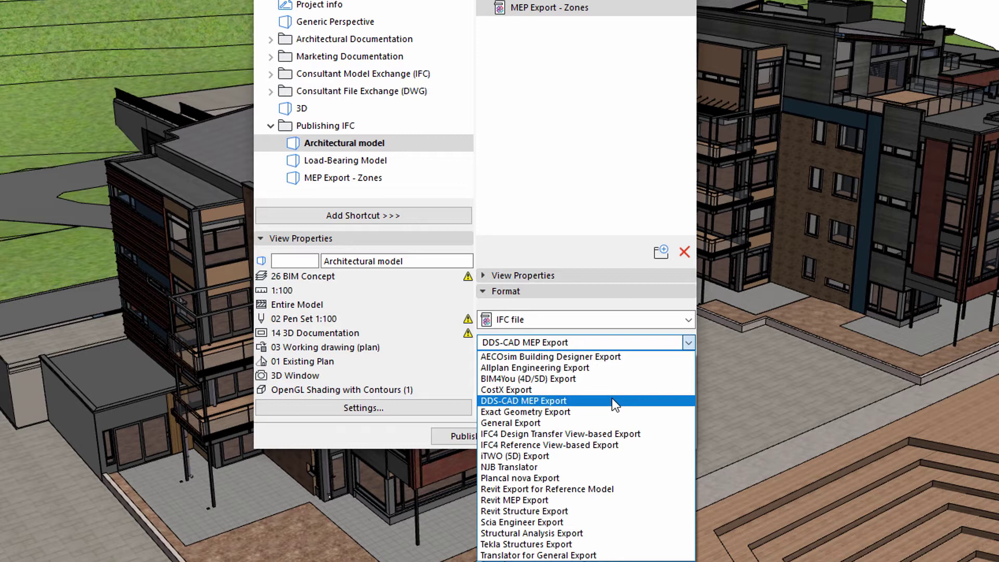
Keep DDS-CAD MEP Export, Tekla Structures Export and Translator for General Export on the three items
click(612, 400)
click(556, 45)
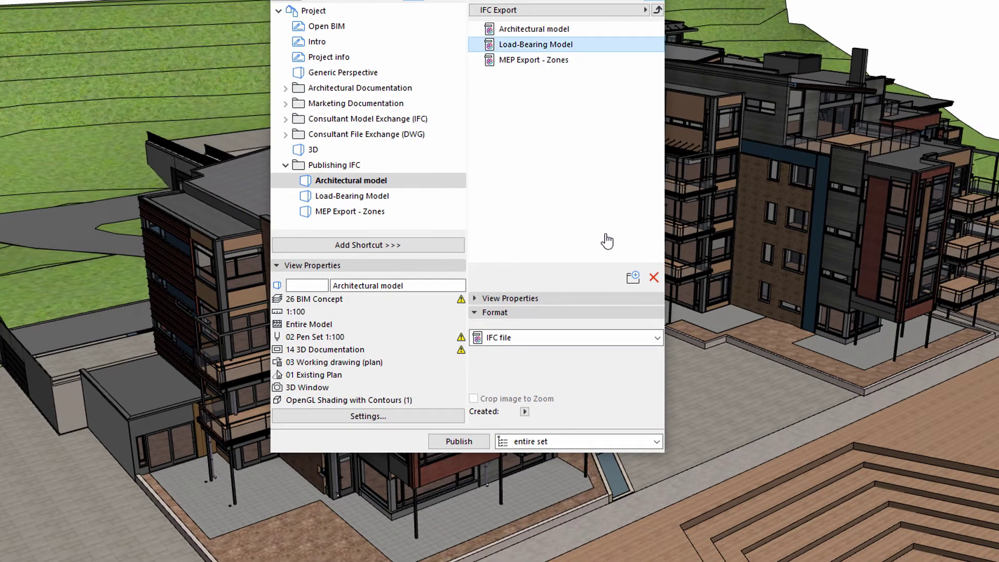
click(657, 357)
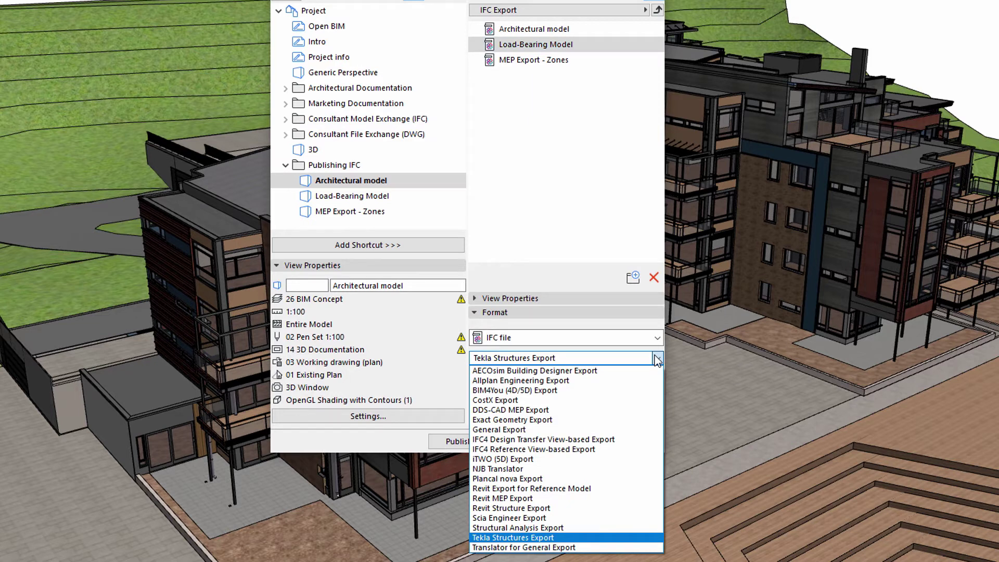
click(657, 358)
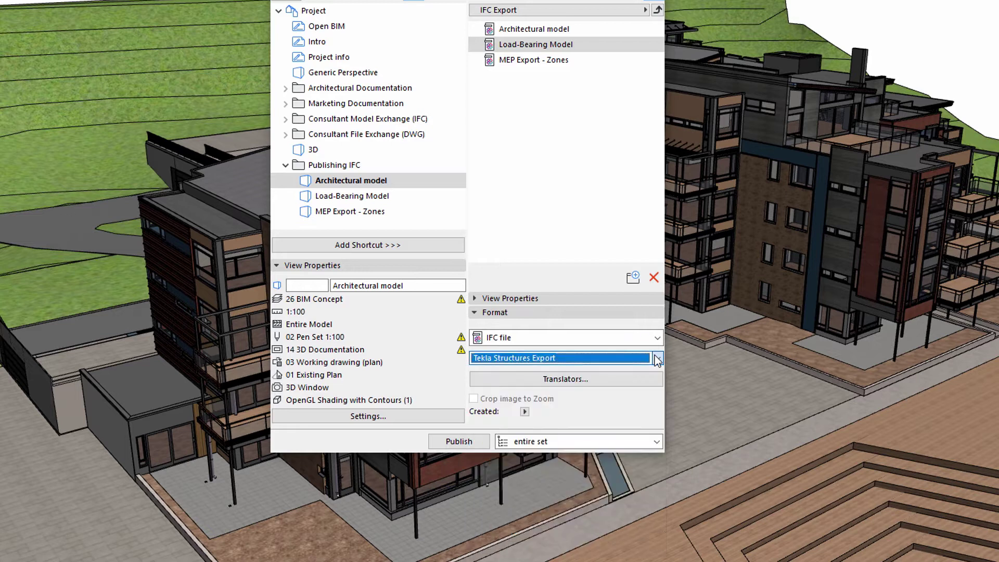
click(612, 30)
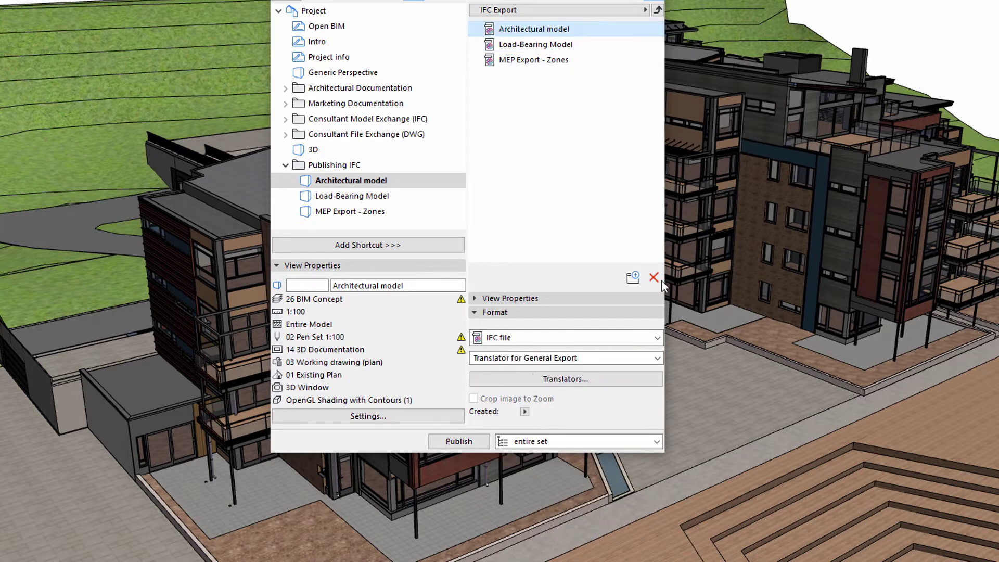
click(657, 359)
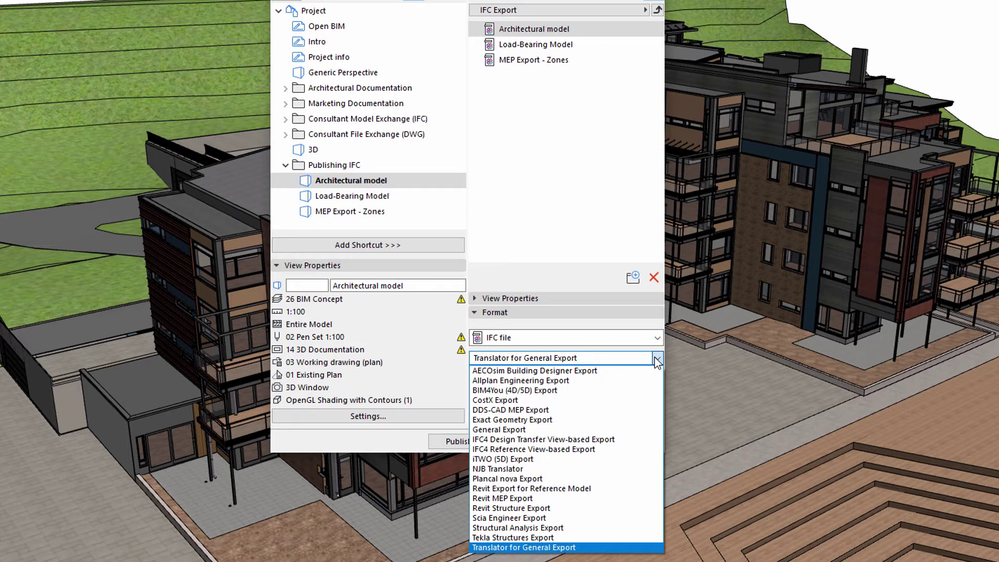
click(657, 358)
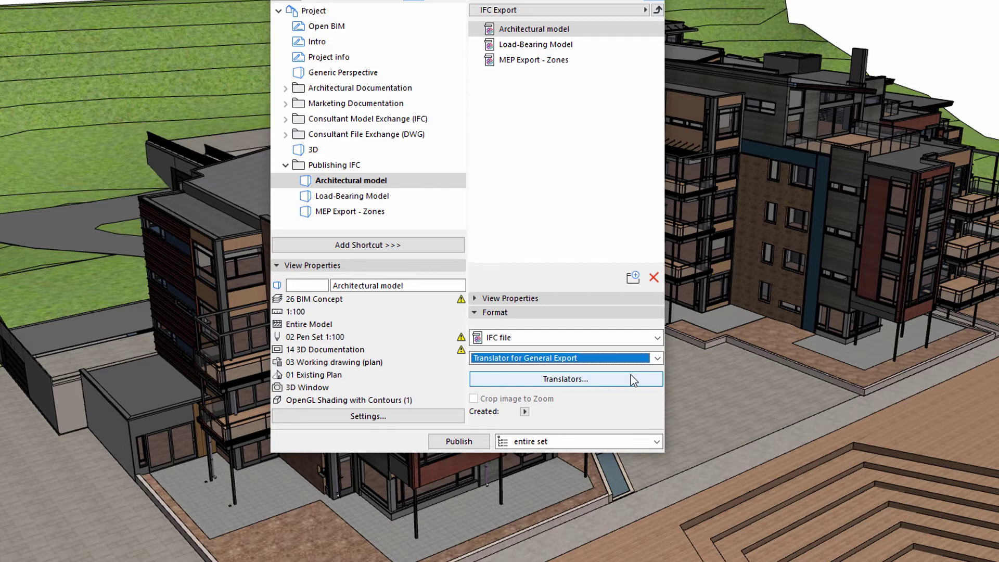
In the Architectural model's IFC Save Options, keep Translator for General Export and confirm with OK
click(631, 377)
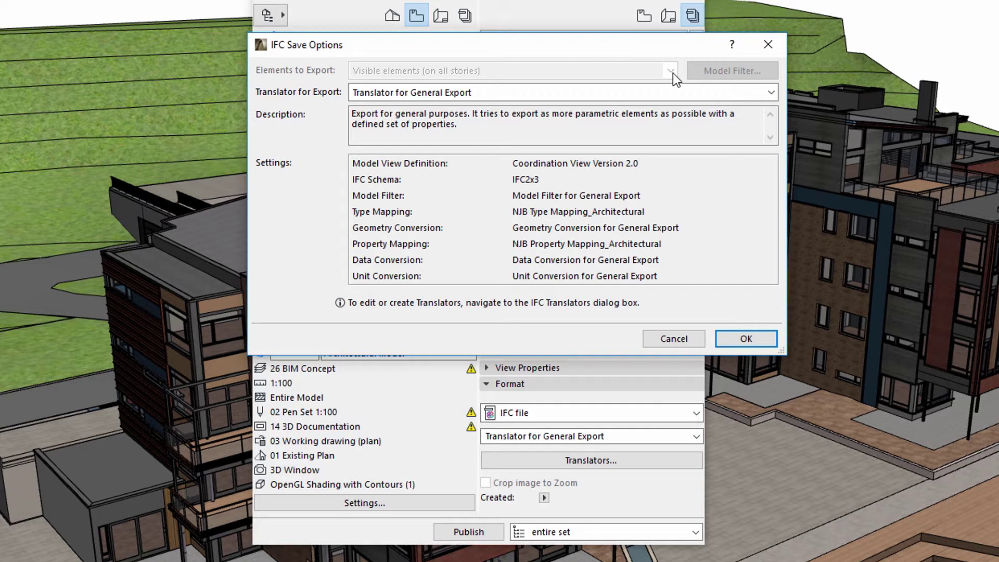
click(769, 93)
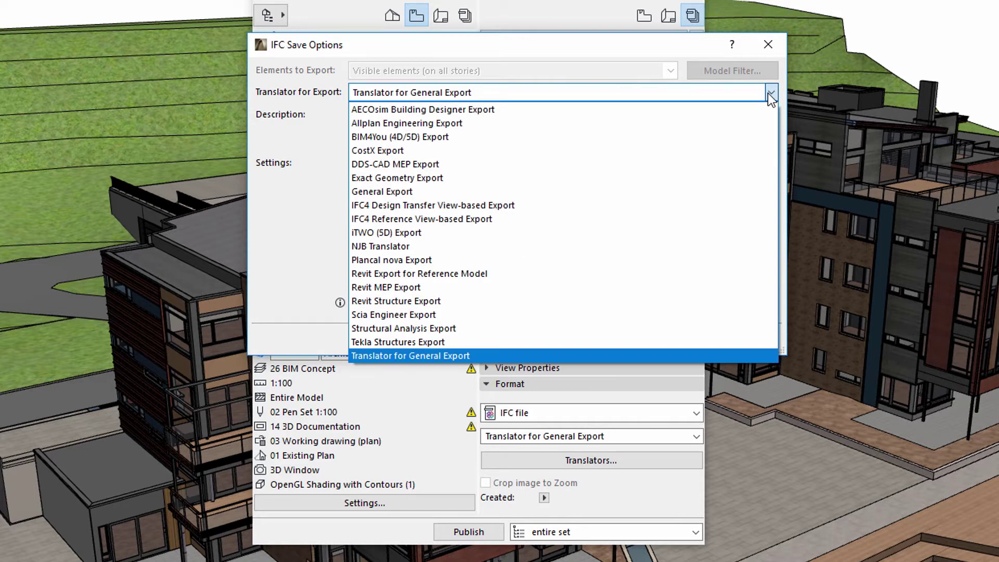
click(768, 93)
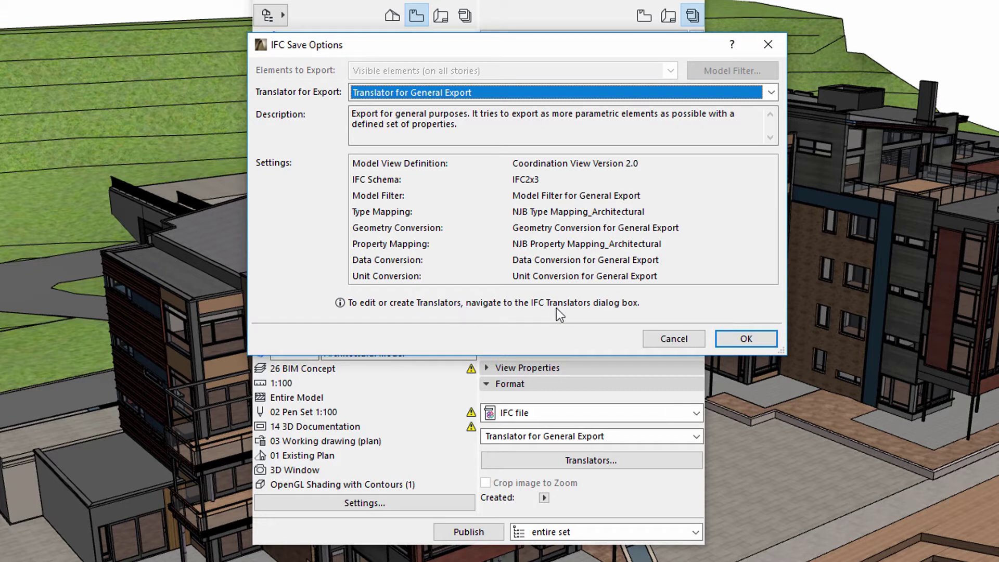
click(735, 339)
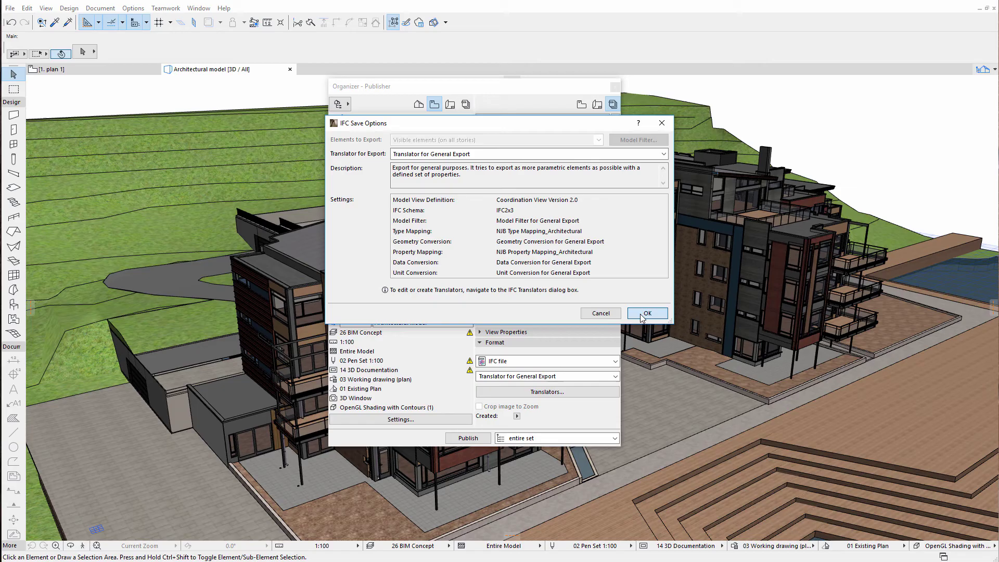
click(734, 340)
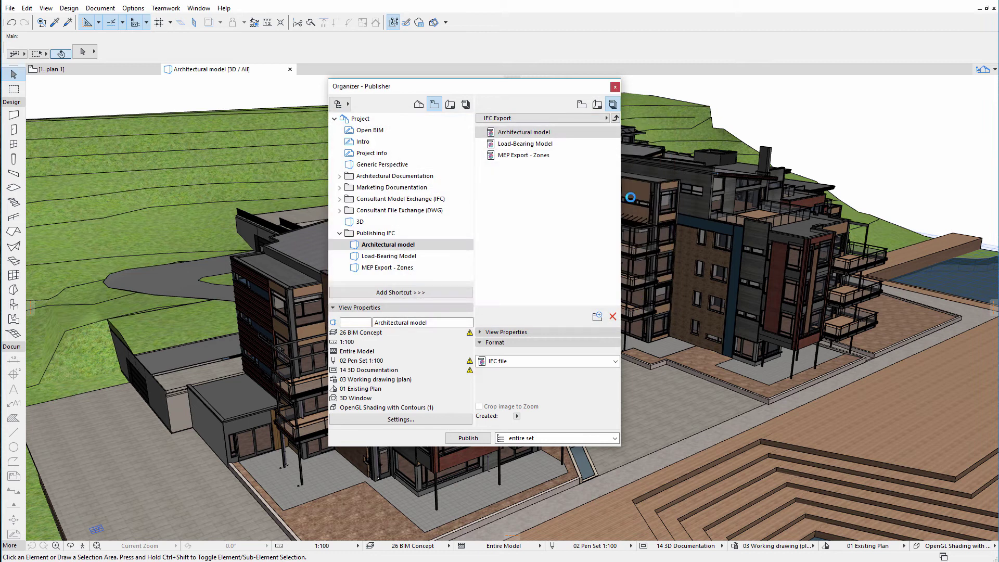
Close the Organizer and go to File > Interoperability > IFC in the menu
click(615, 88)
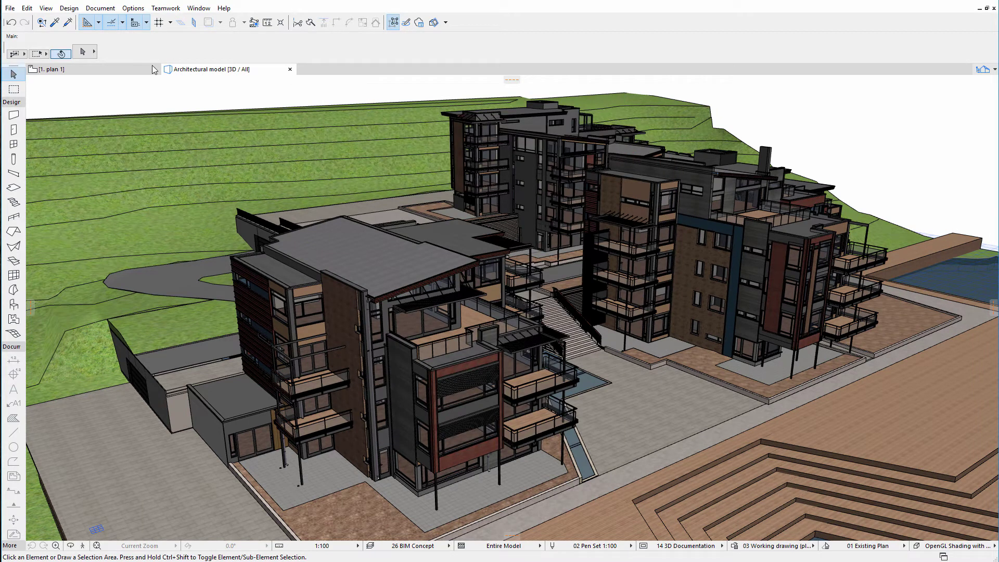
click(12, 8)
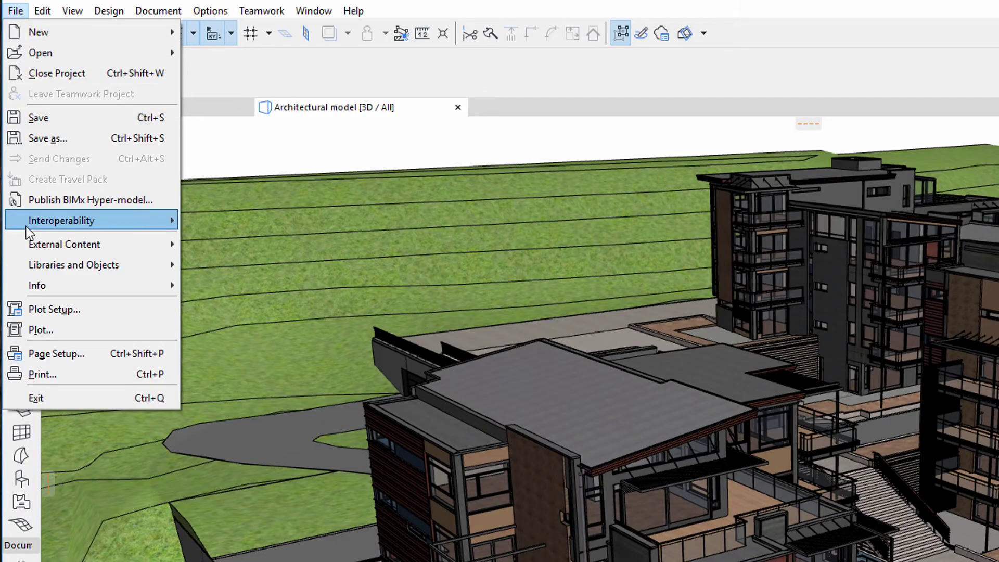
mouse_move(16, 143)
mouse_move(227, 239)
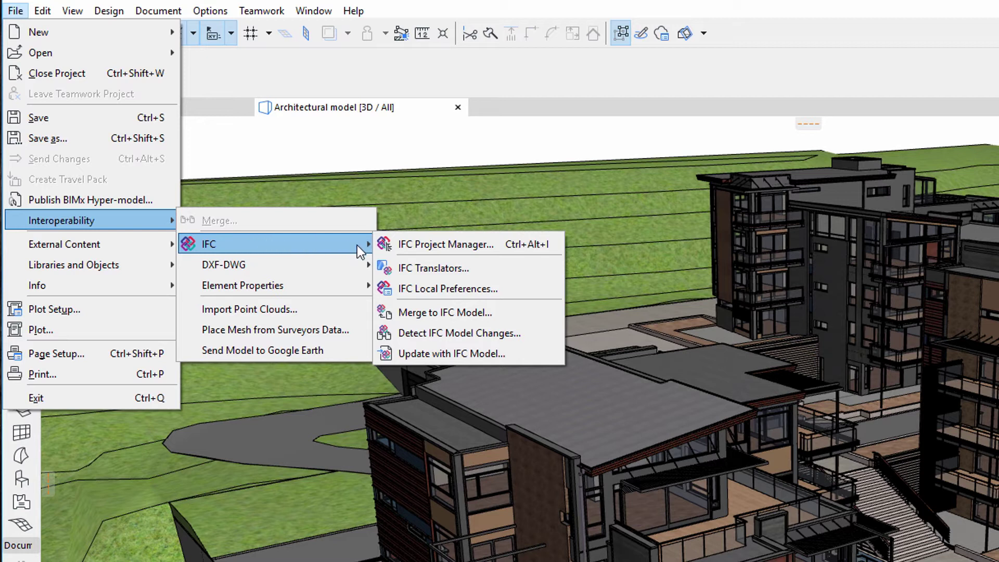
Open General Export in IFC Translators, keeping All 3D elements, NJB Type Mapping_Architectural and parametric extruded geometry
click(427, 269)
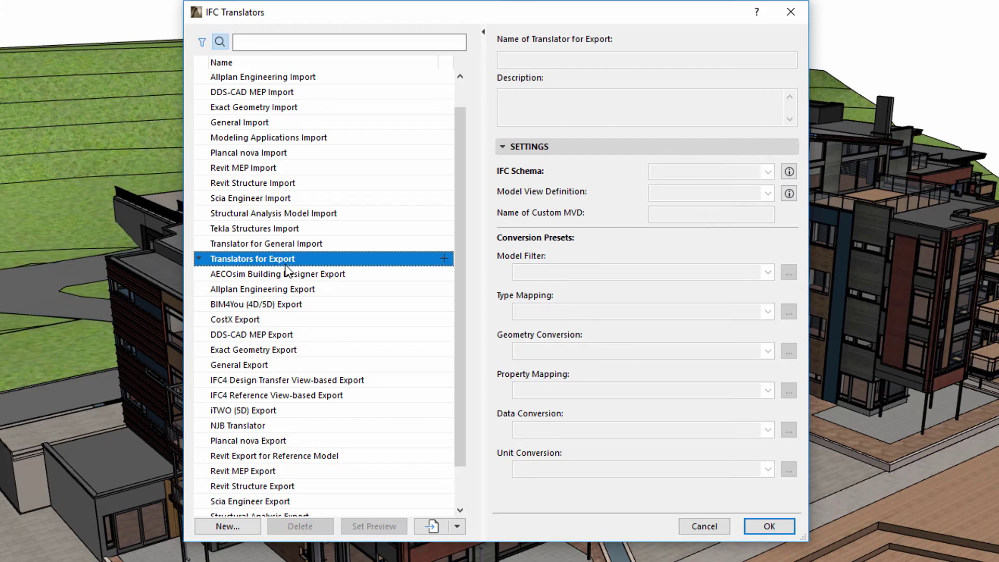
click(280, 366)
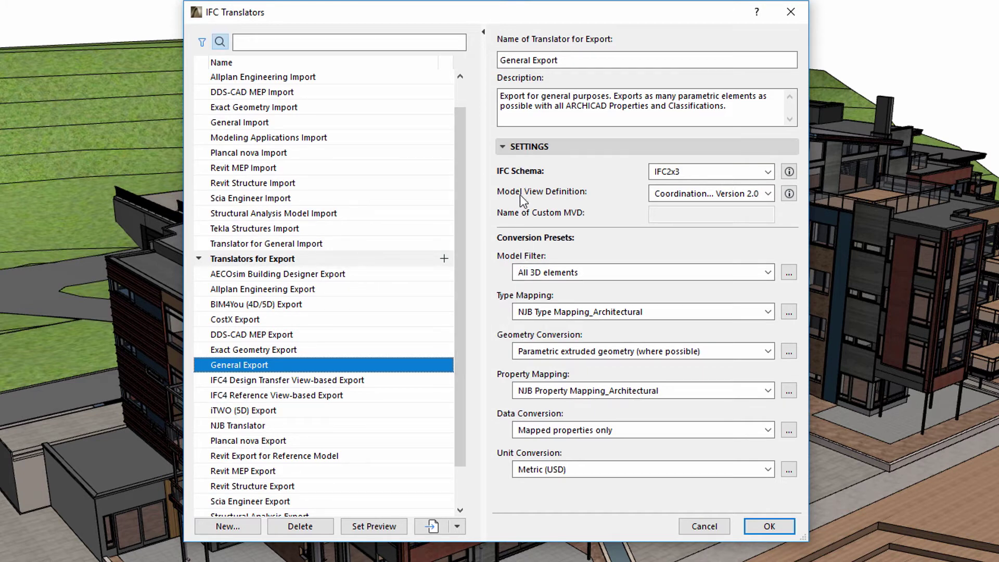
click(768, 273)
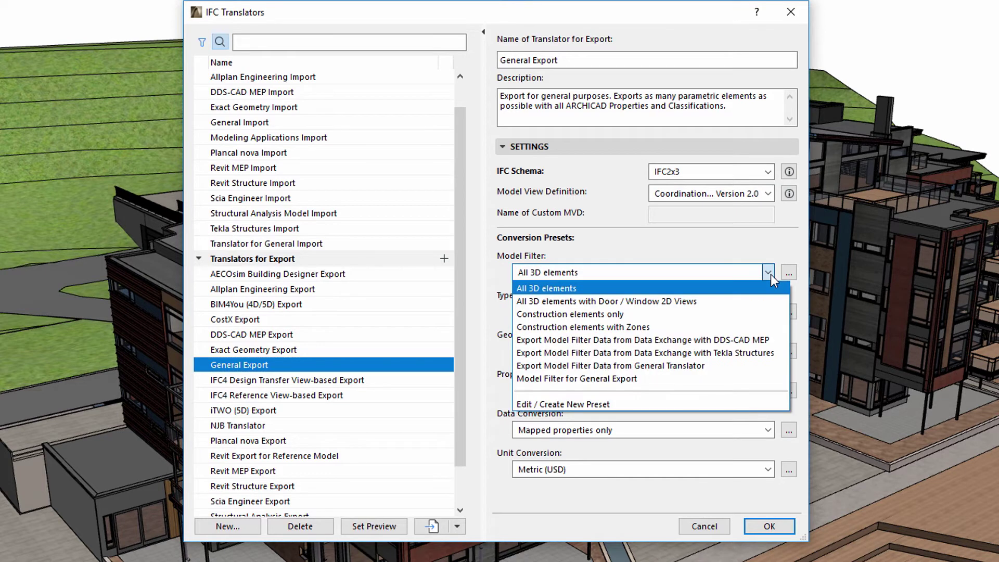
click(770, 274)
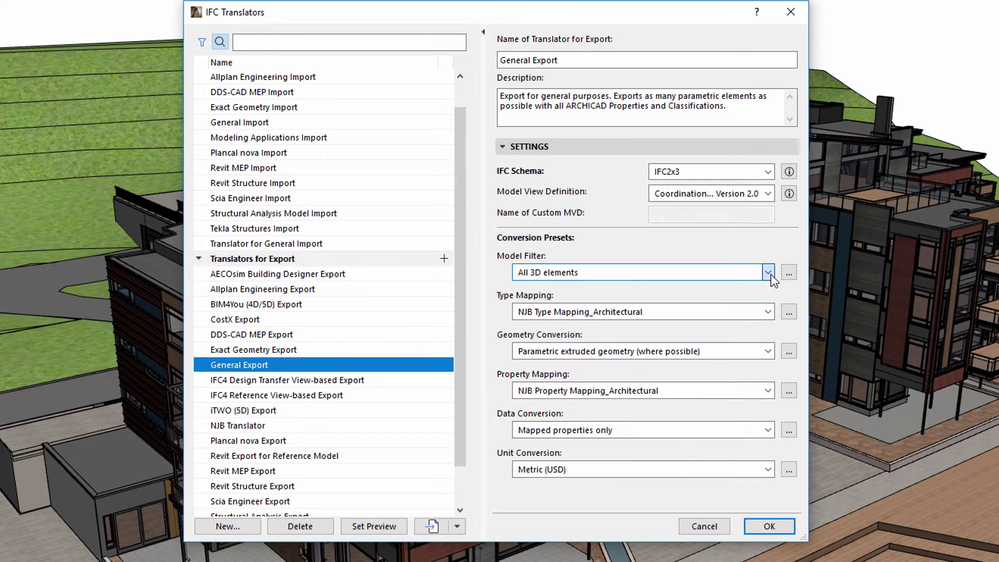
click(771, 314)
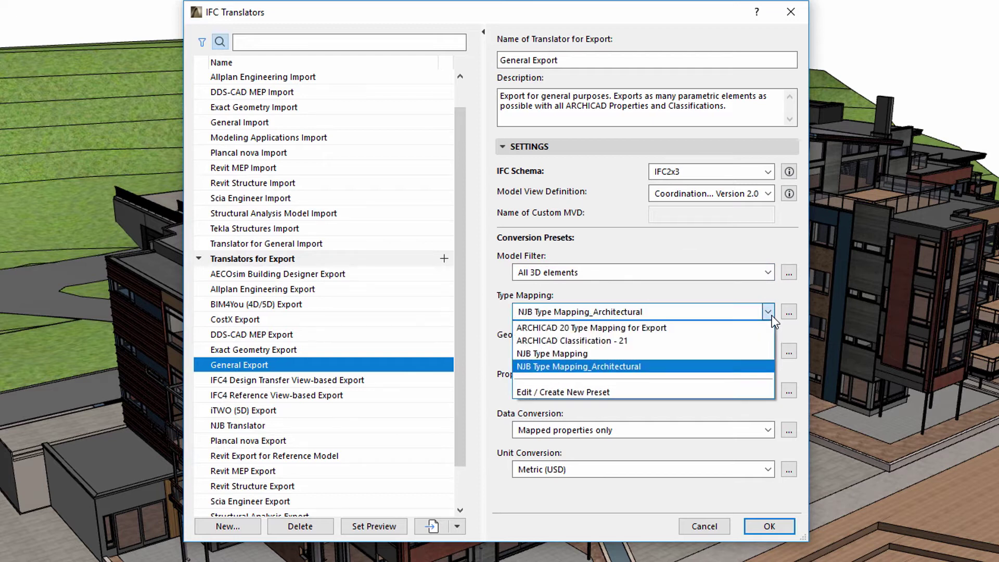
click(771, 314)
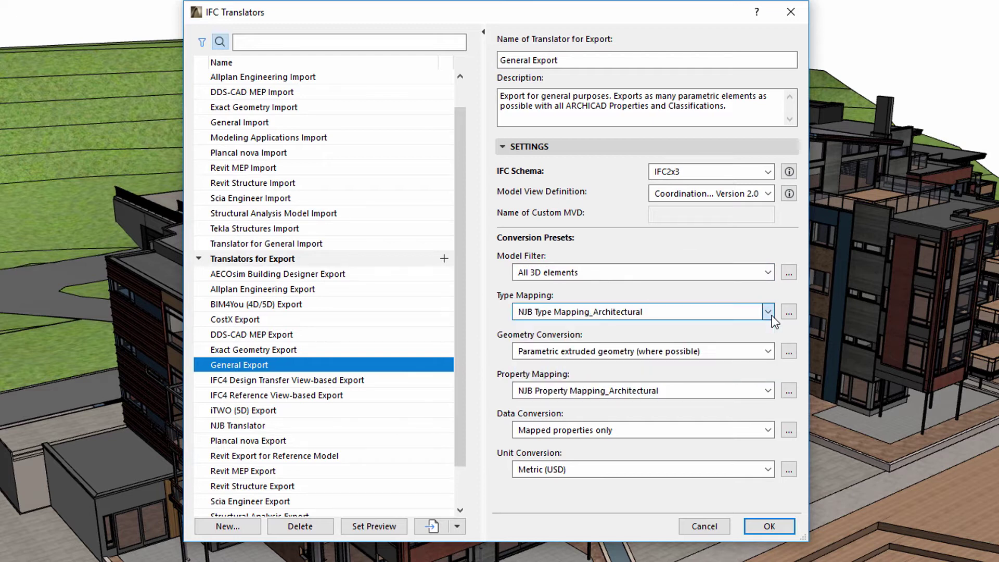
click(768, 351)
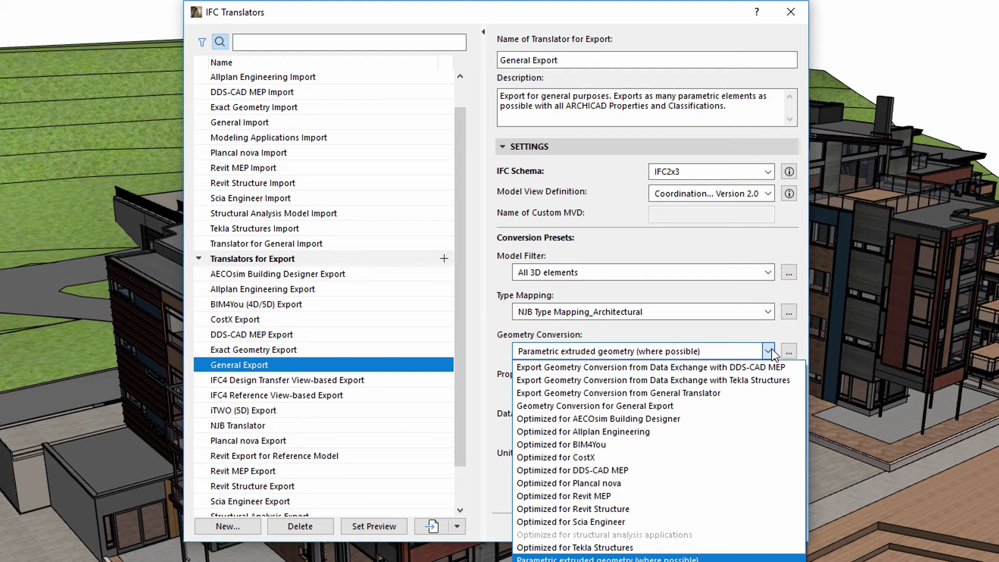
click(770, 352)
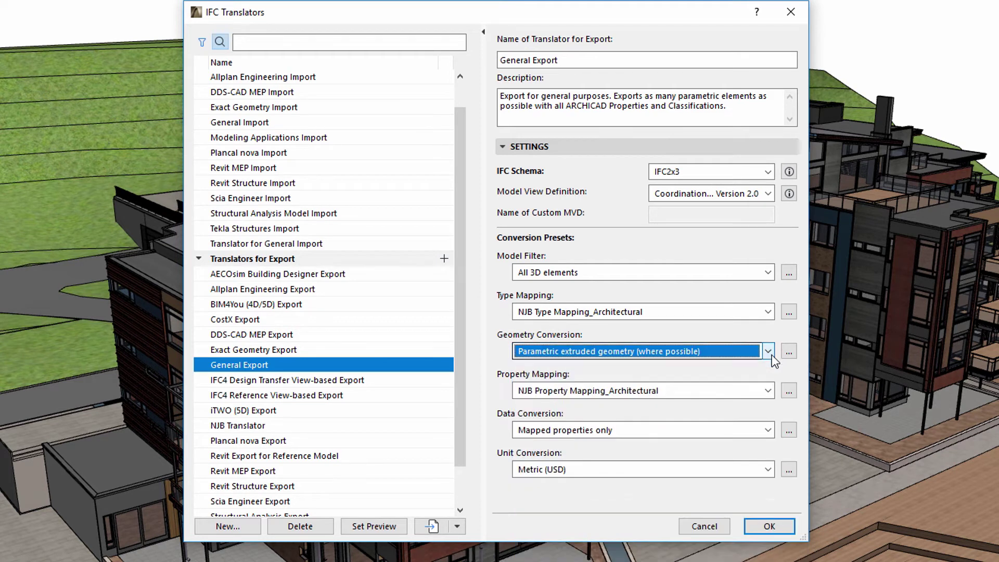
Keep NJB Property Mapping_Architectural, Mapped properties only and Metric (USD), then recheck the type mapping preset
click(773, 390)
click(773, 391)
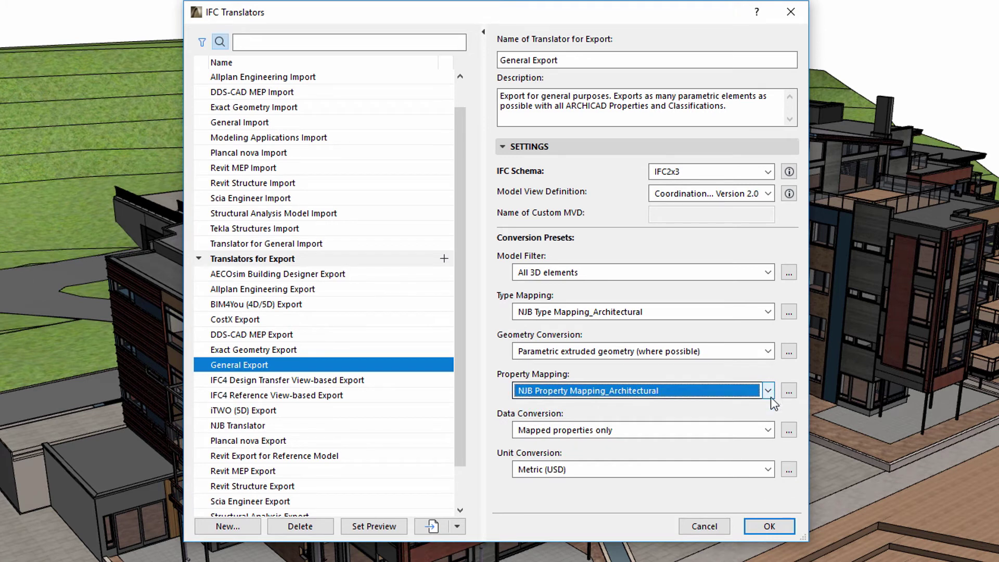
click(770, 431)
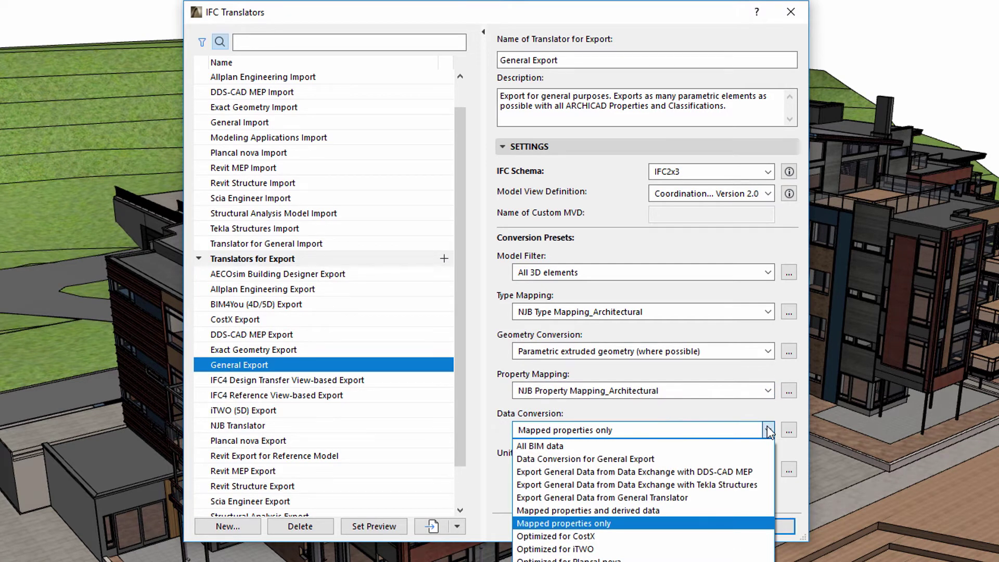
click(769, 431)
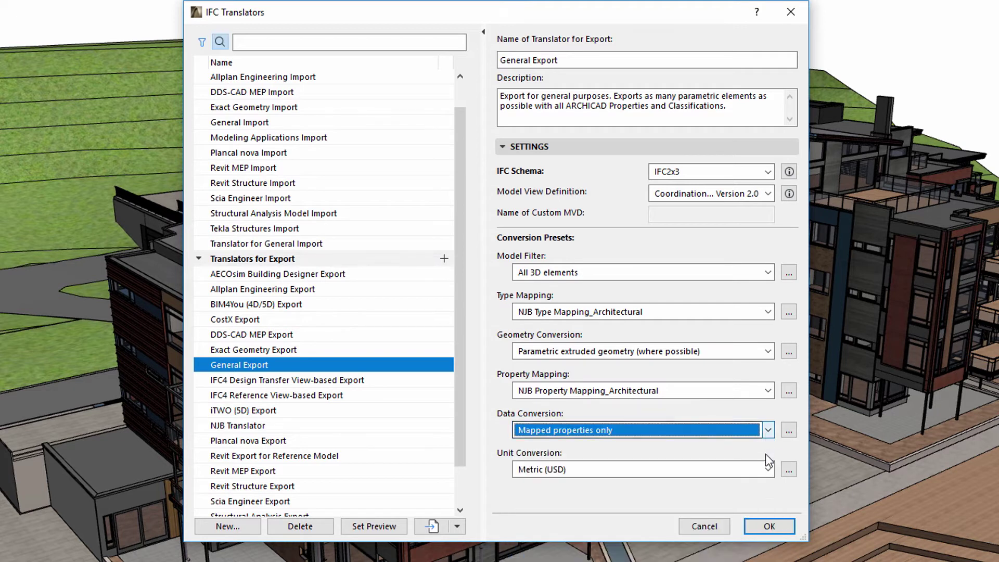
click(768, 470)
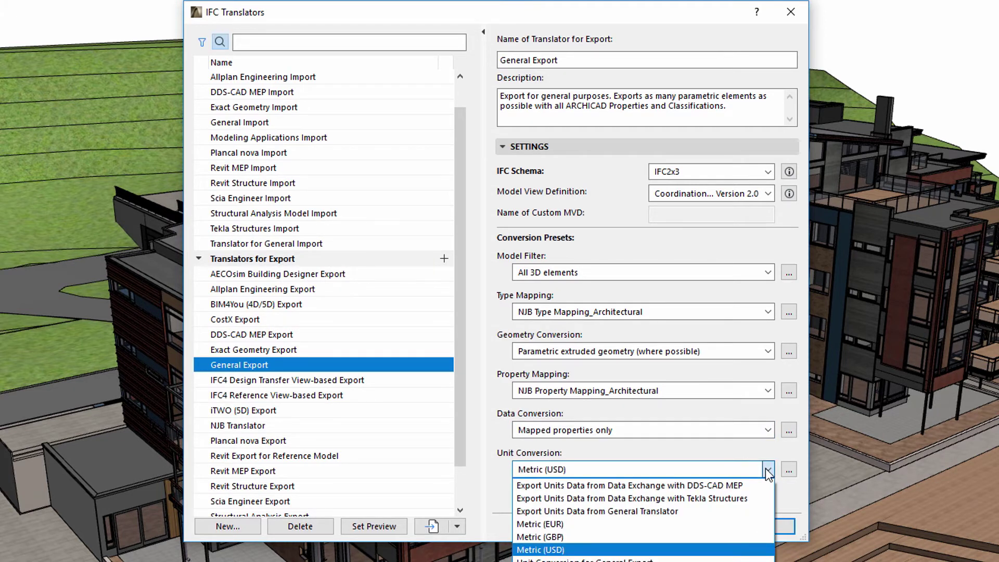
click(768, 470)
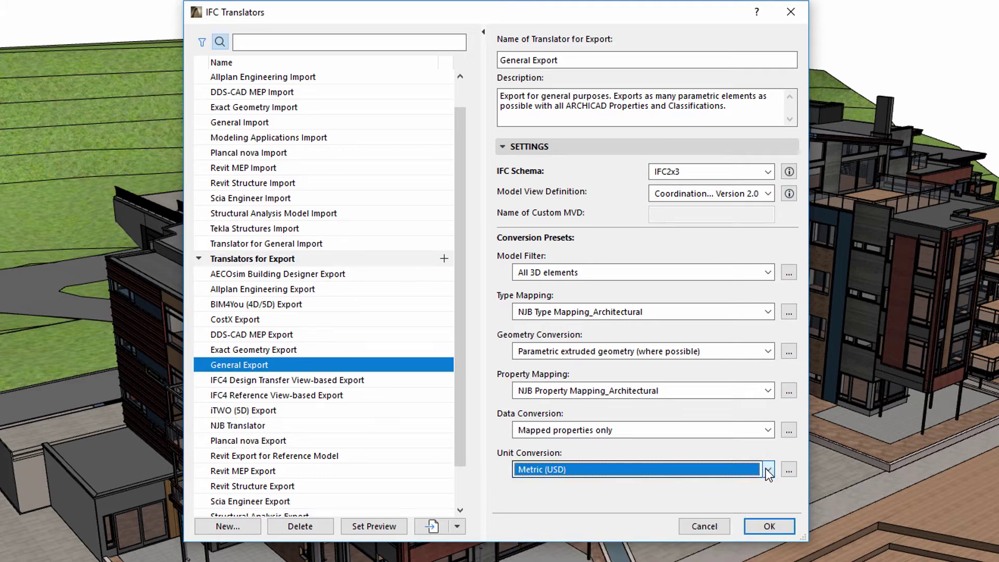
click(768, 312)
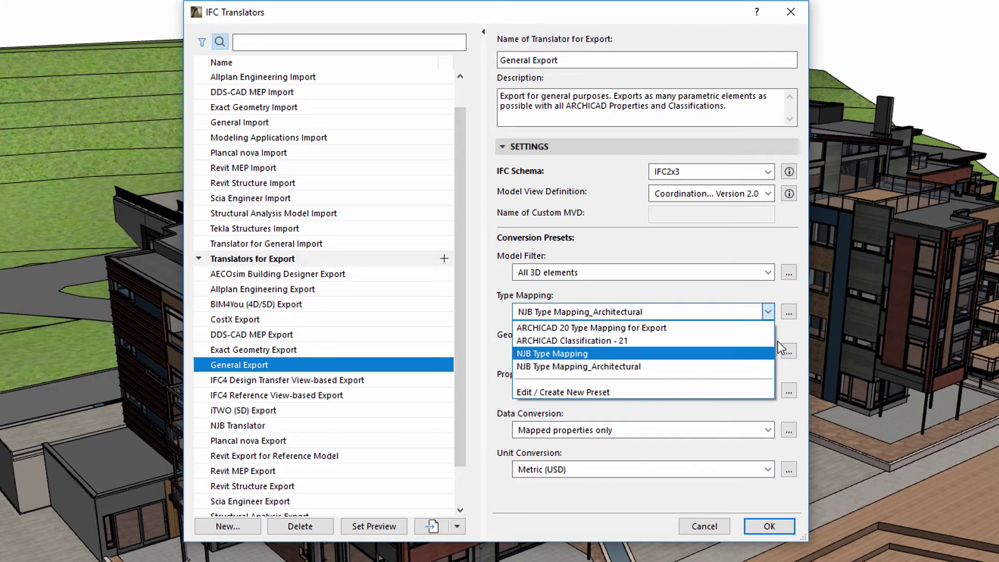
click(775, 316)
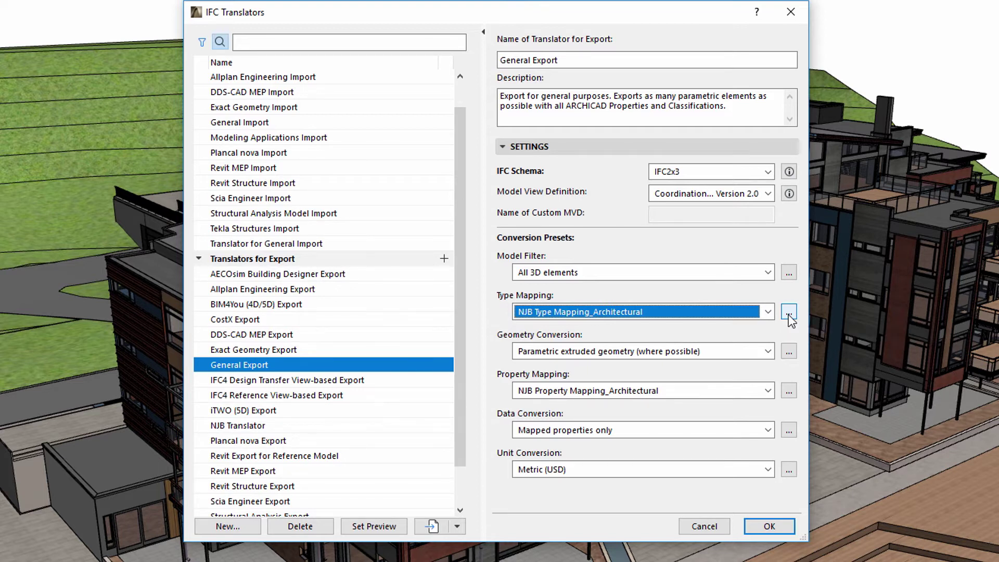
click(788, 313)
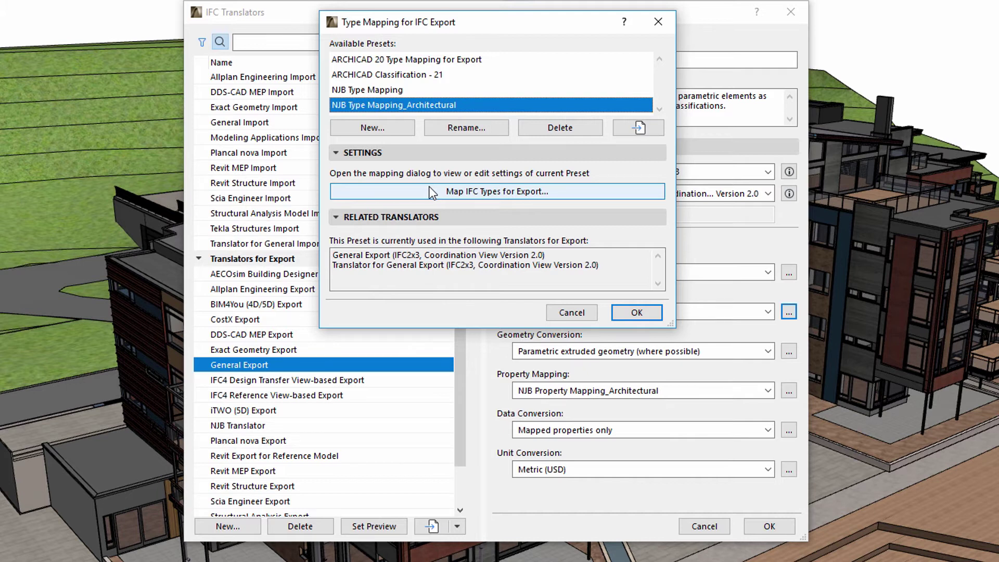
click(430, 192)
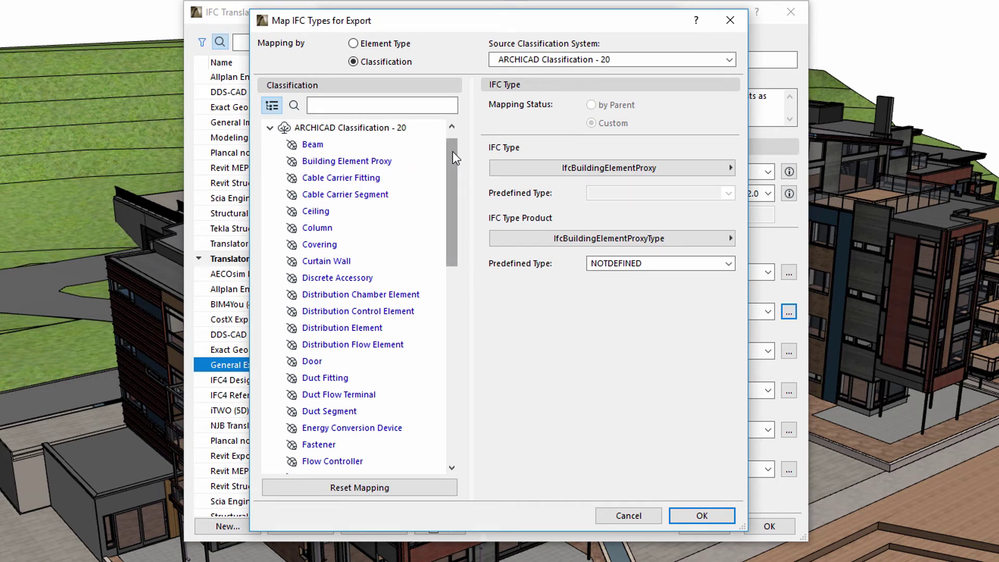
drag(455, 156, 455, 362)
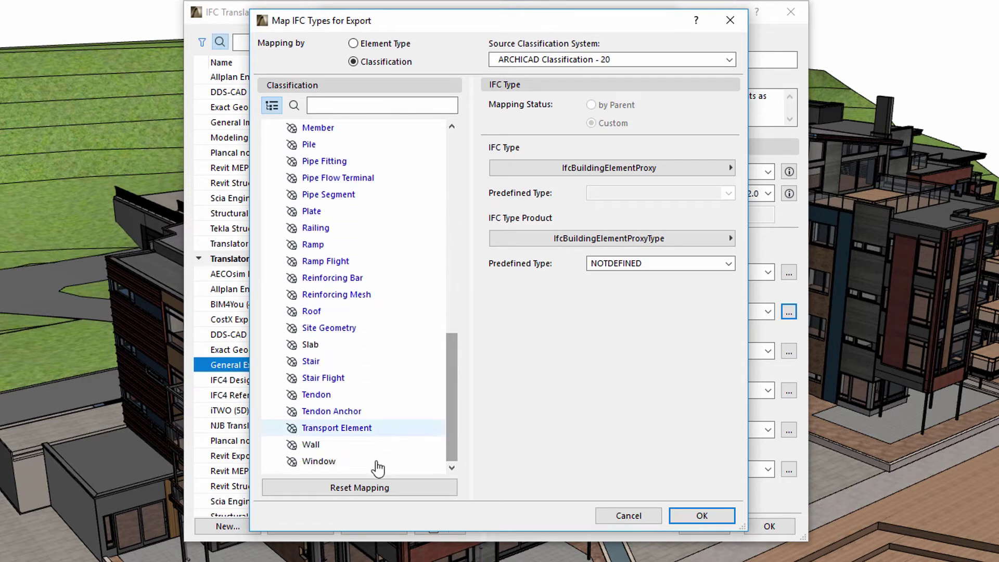
click(373, 467)
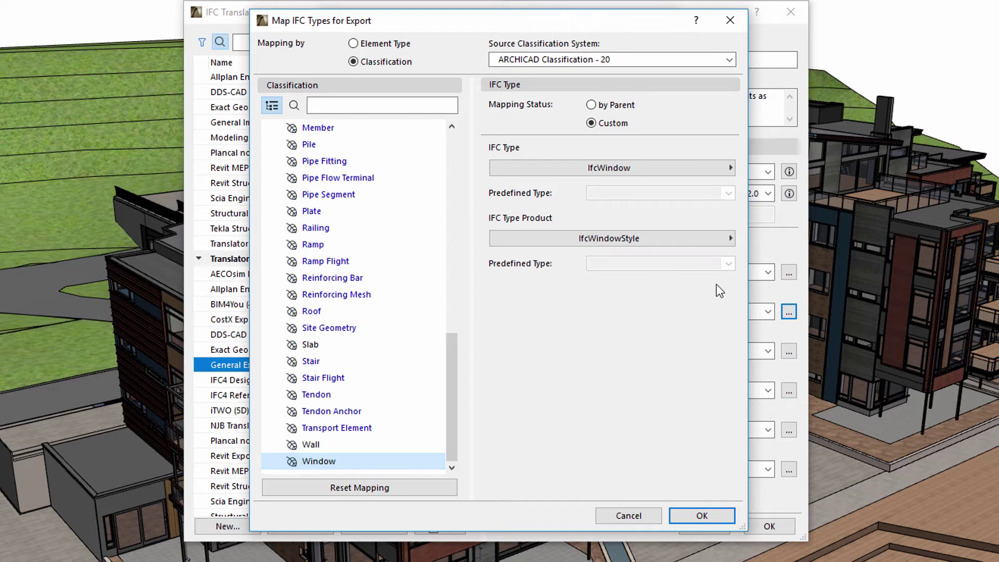
click(730, 168)
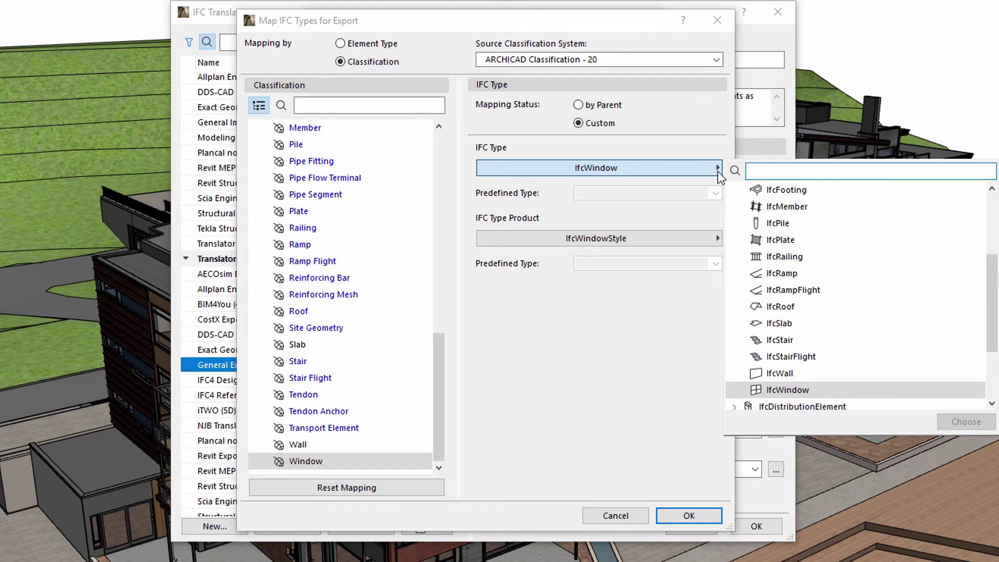
click(716, 170)
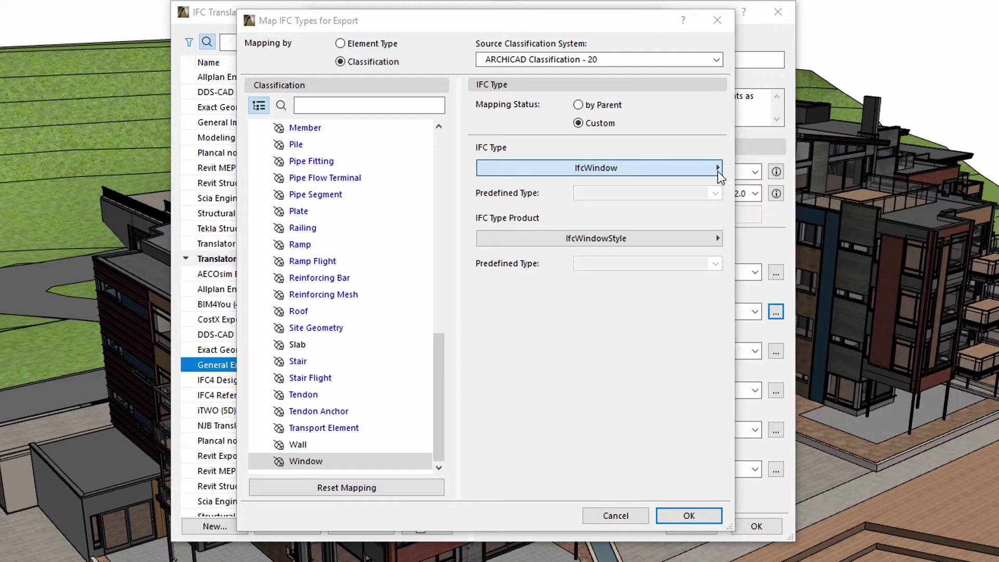
click(716, 239)
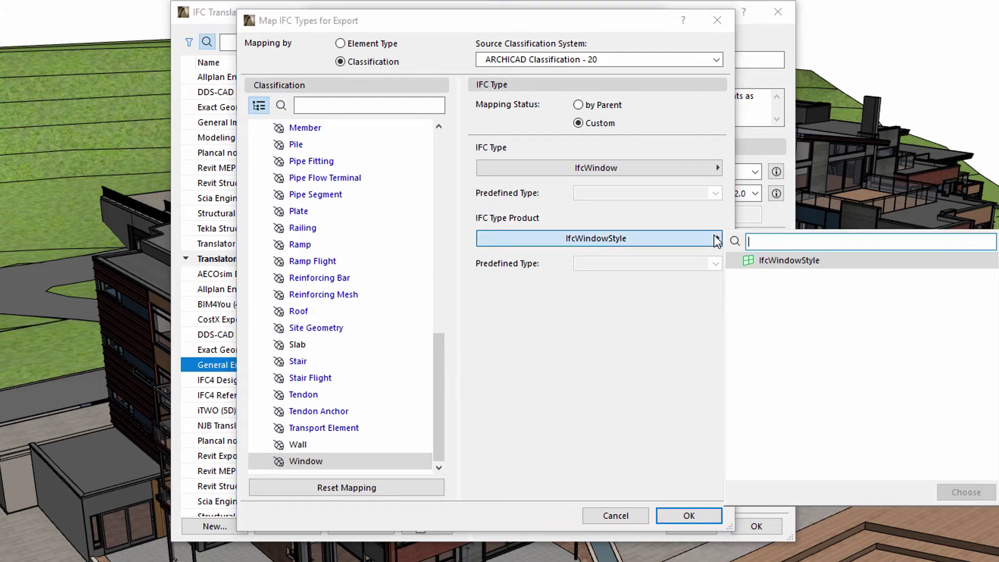
click(717, 239)
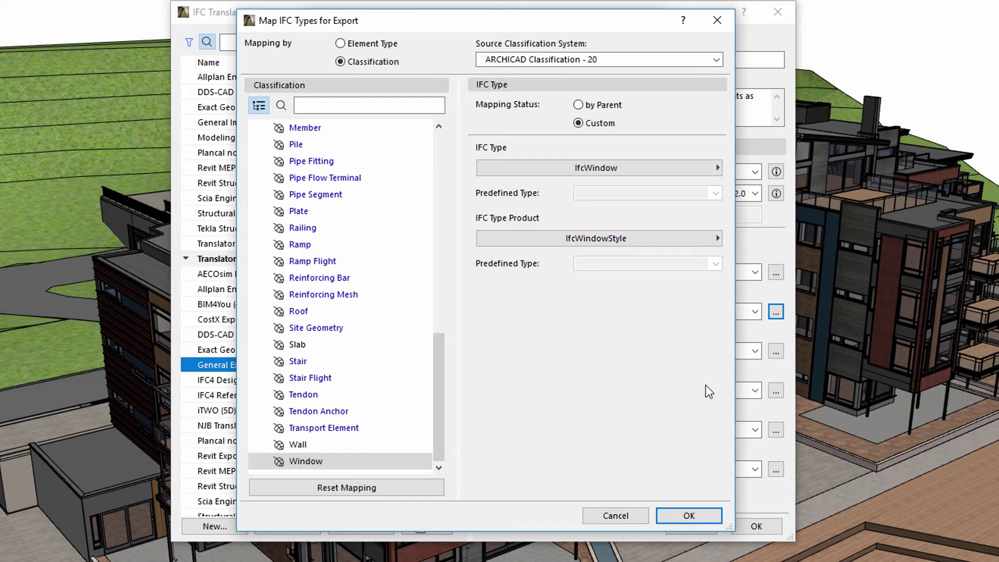
click(691, 516)
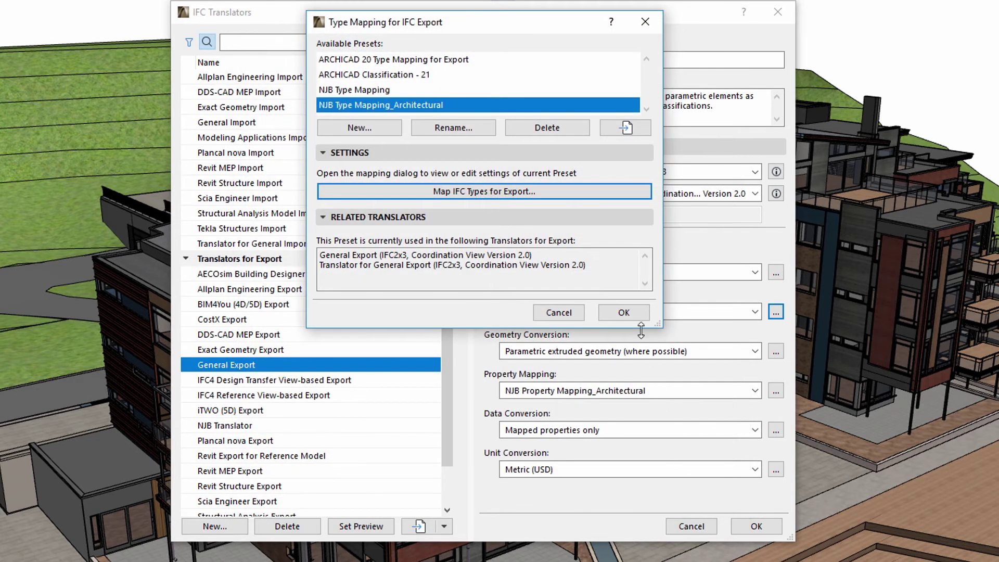
Close the type mapping settings and open the property mapping preset's IFC mapping rules
click(639, 314)
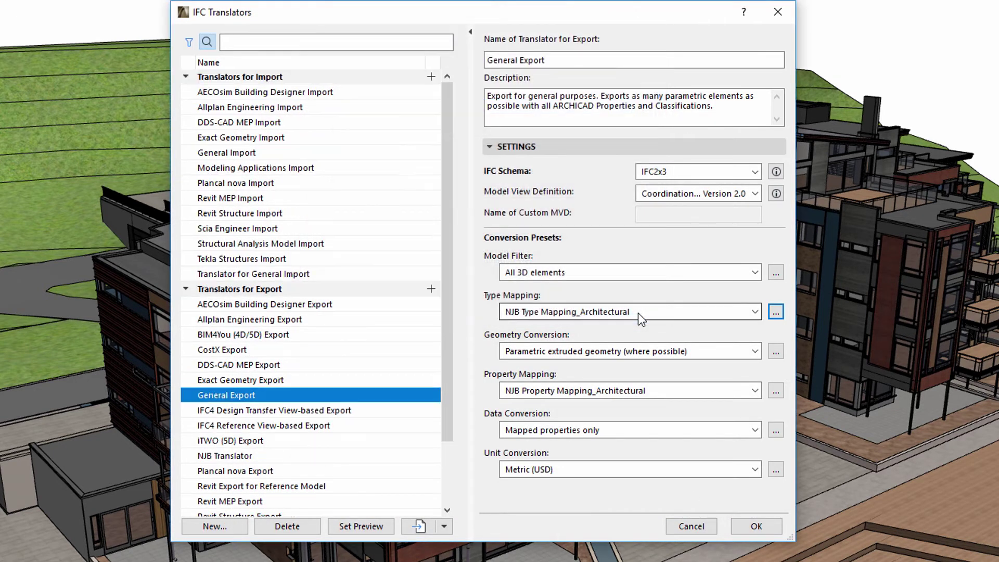
click(775, 390)
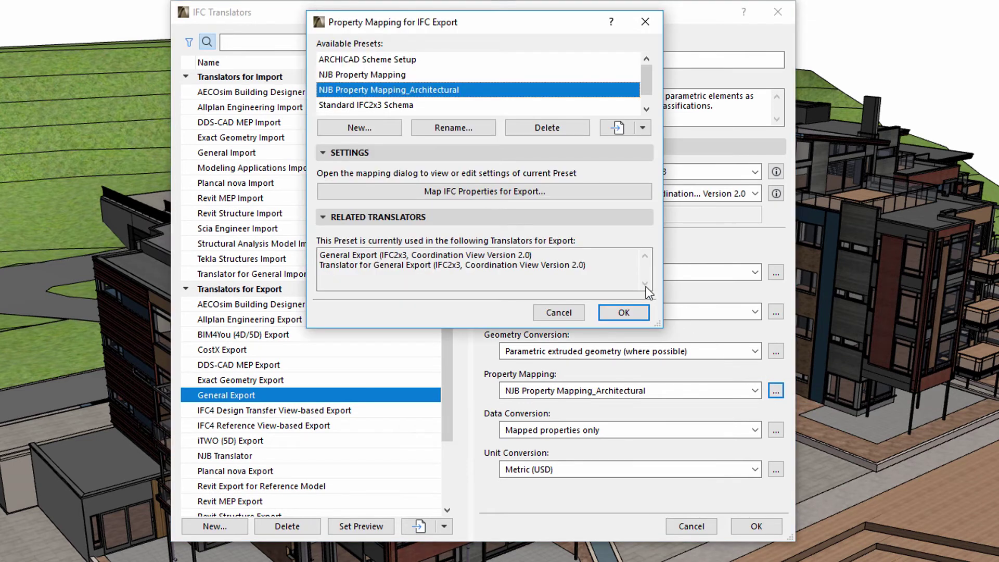
click(604, 193)
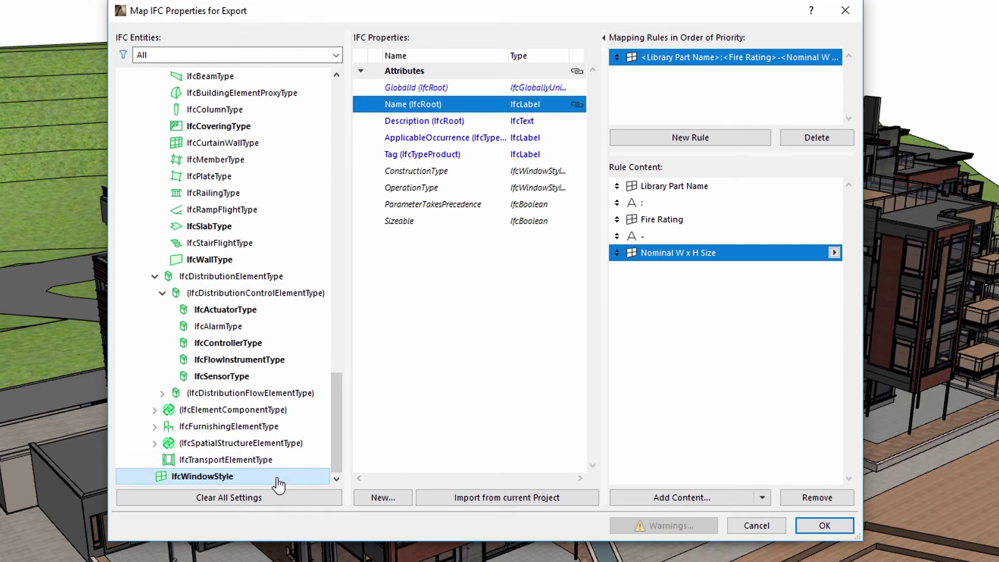
Review the IfcWindowStyle Name rule: Library Part Name, Fire Rating, Nominal W x H Size, then accept
click(450, 108)
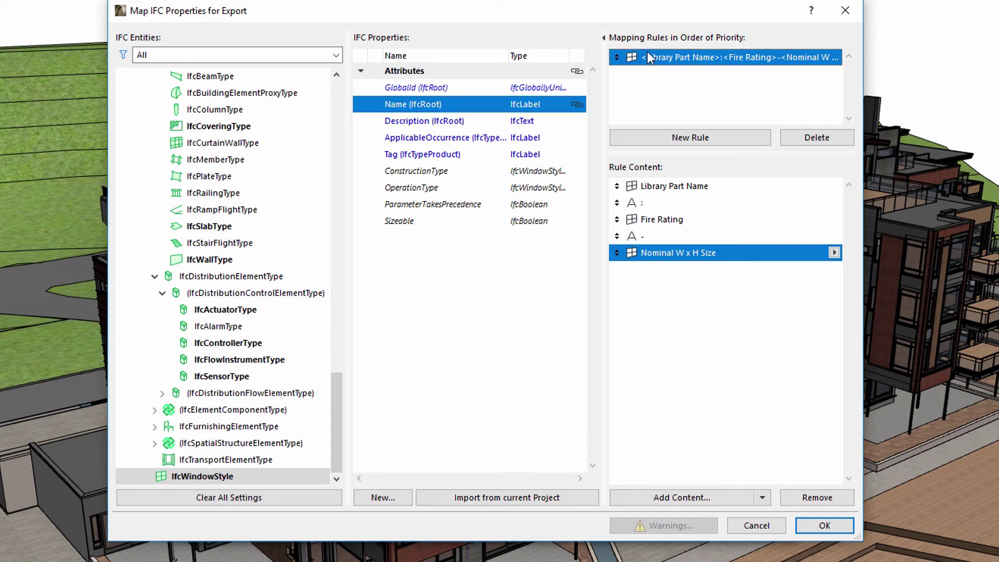
click(674, 189)
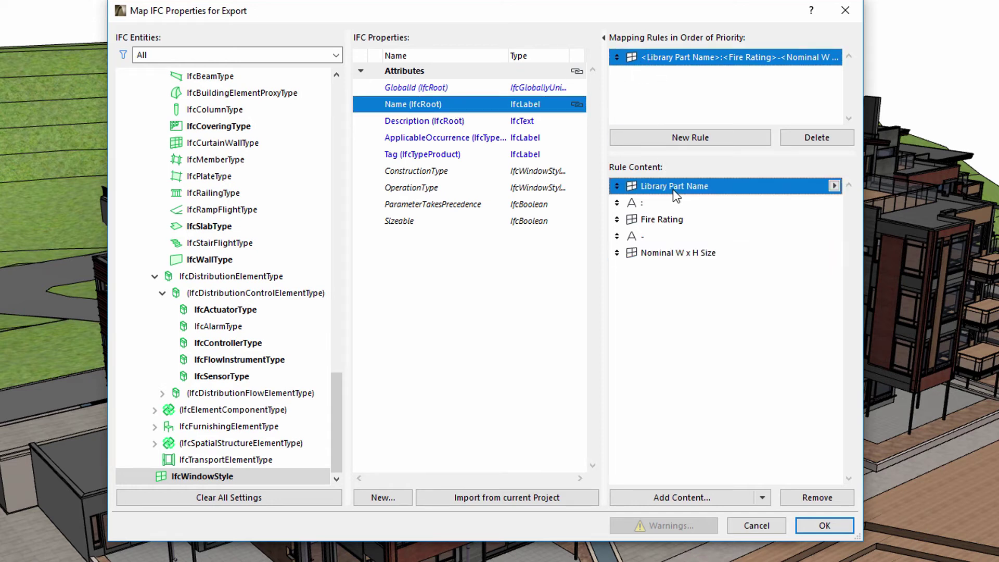
click(675, 220)
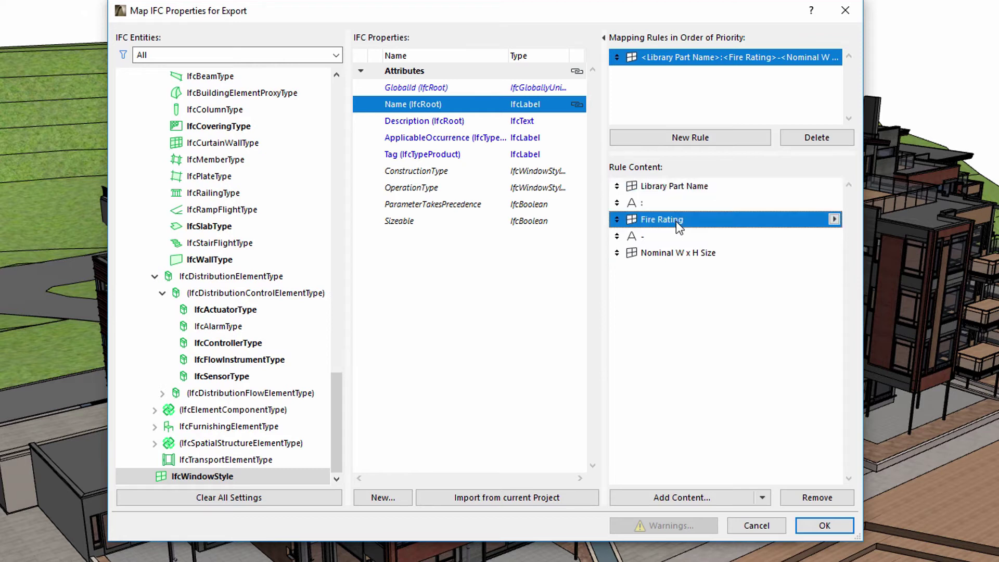
click(680, 254)
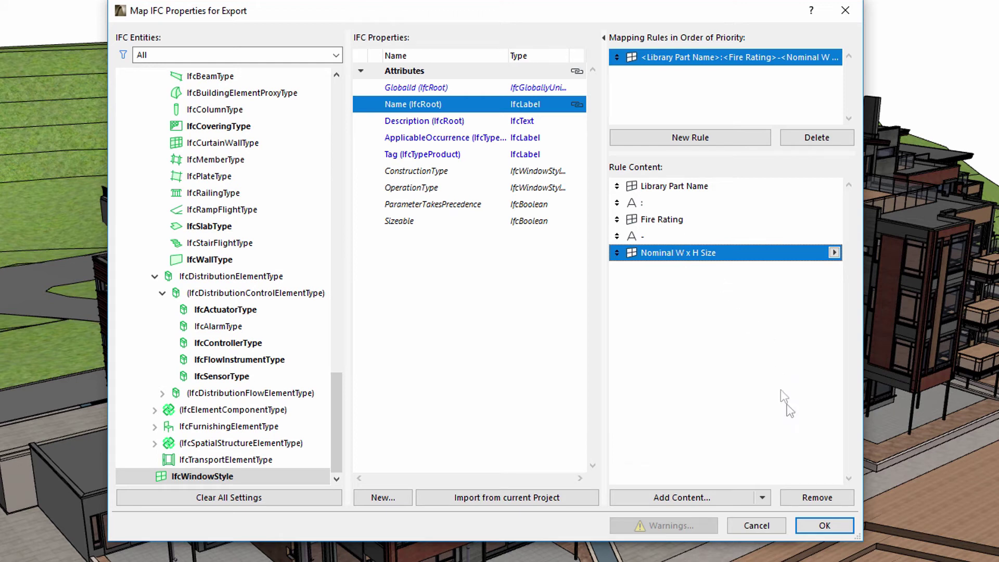
click(800, 527)
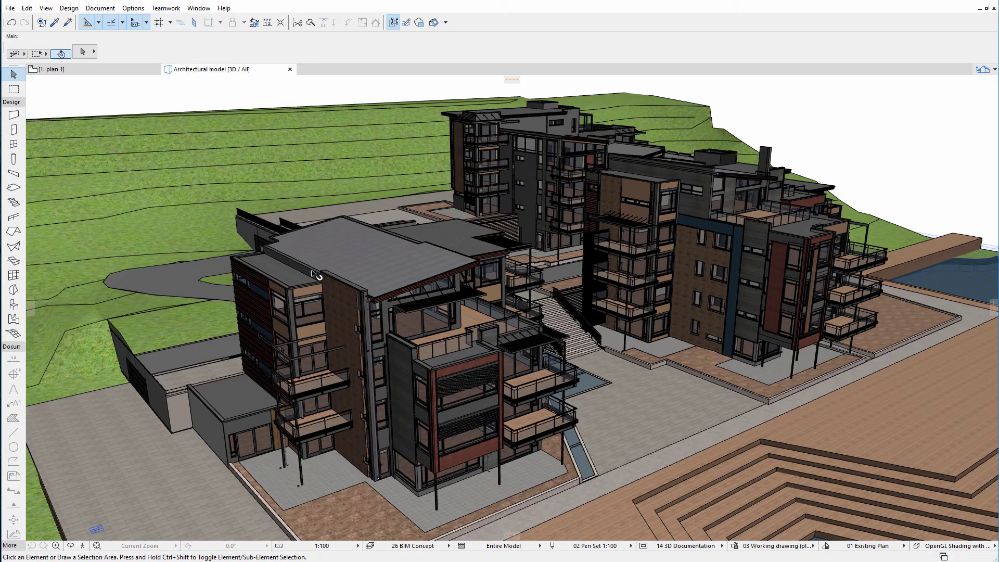
click(10, 8)
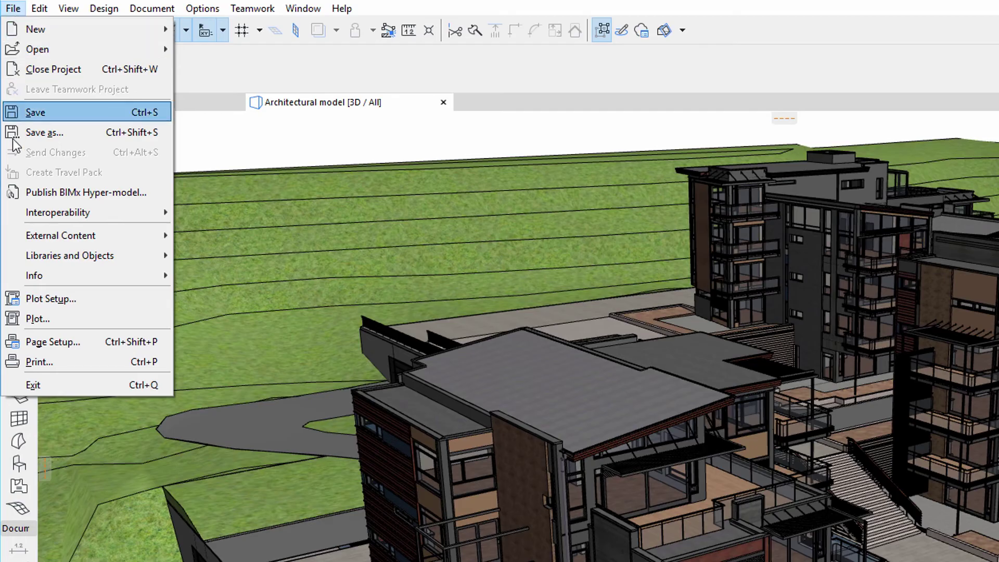
mouse_move(51, 215)
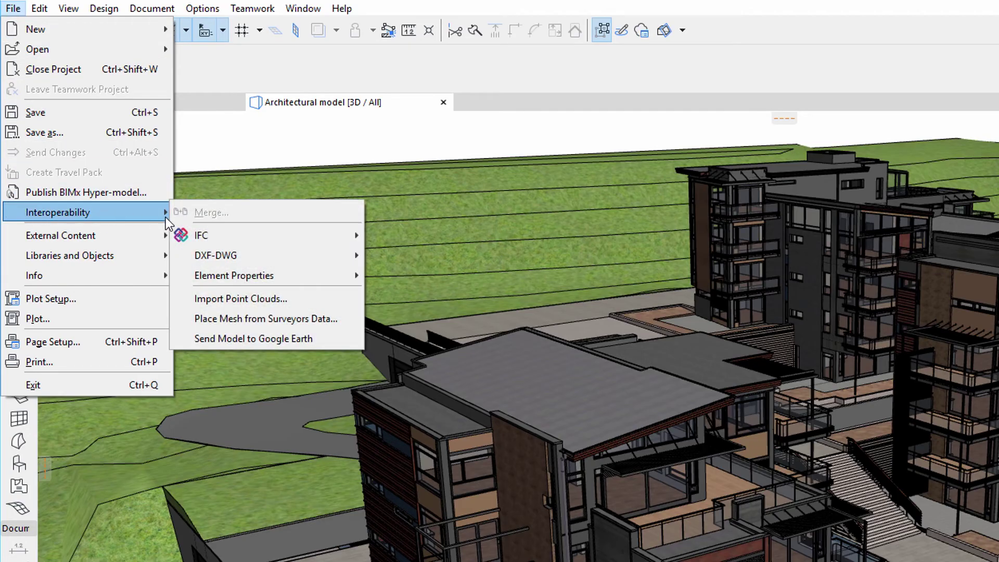
mouse_move(218, 230)
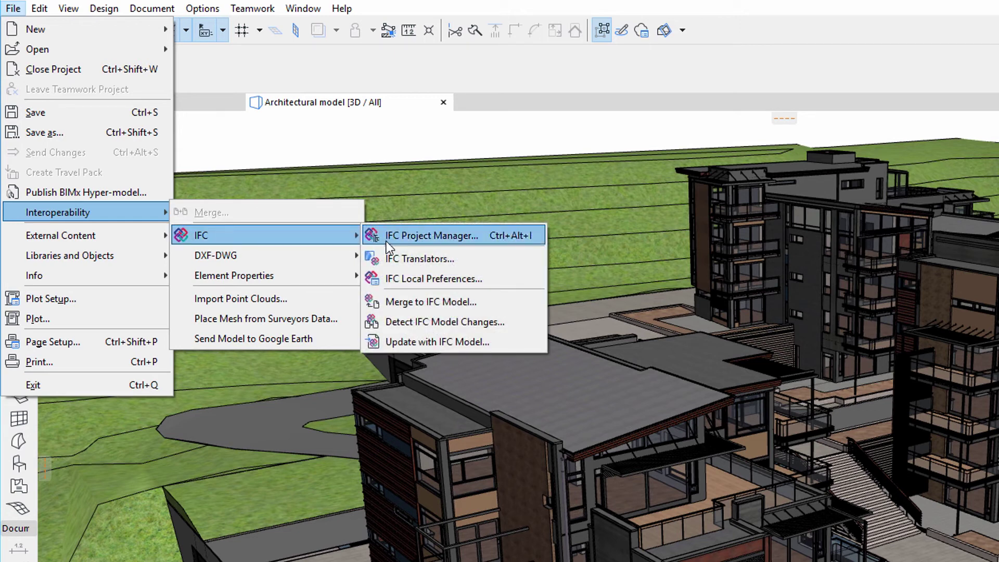
click(485, 239)
click(188, 291)
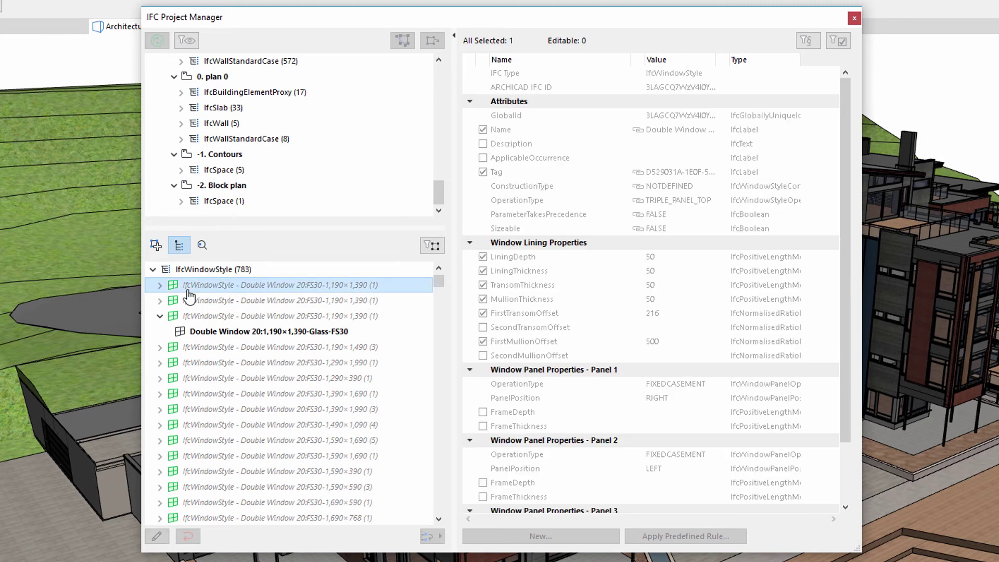
click(189, 304)
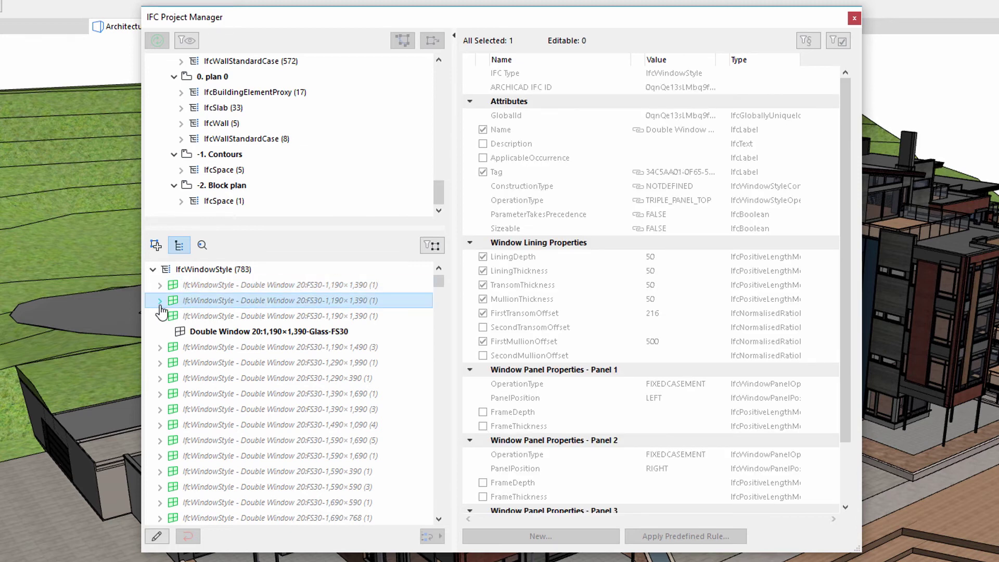
click(159, 300)
click(195, 315)
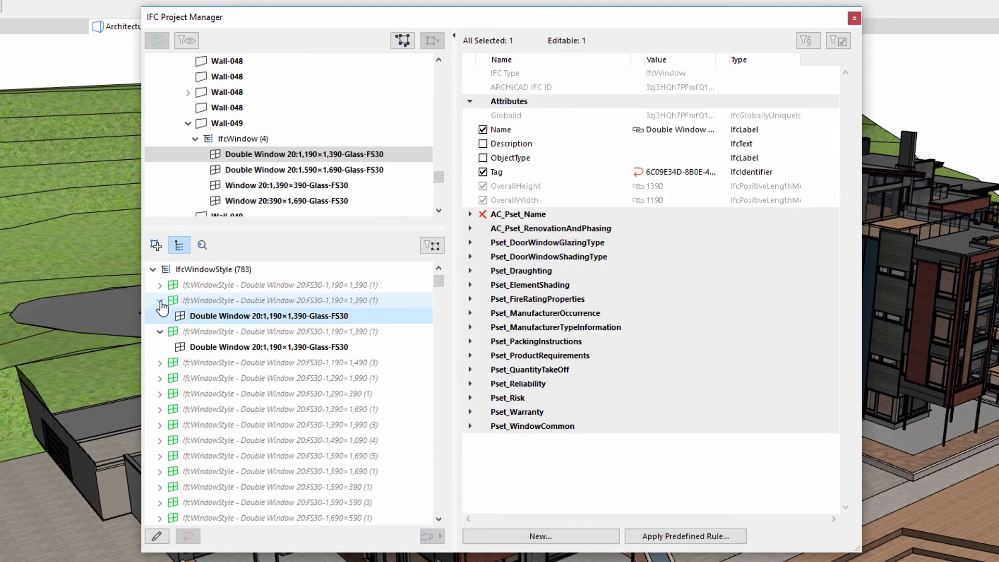
click(193, 301)
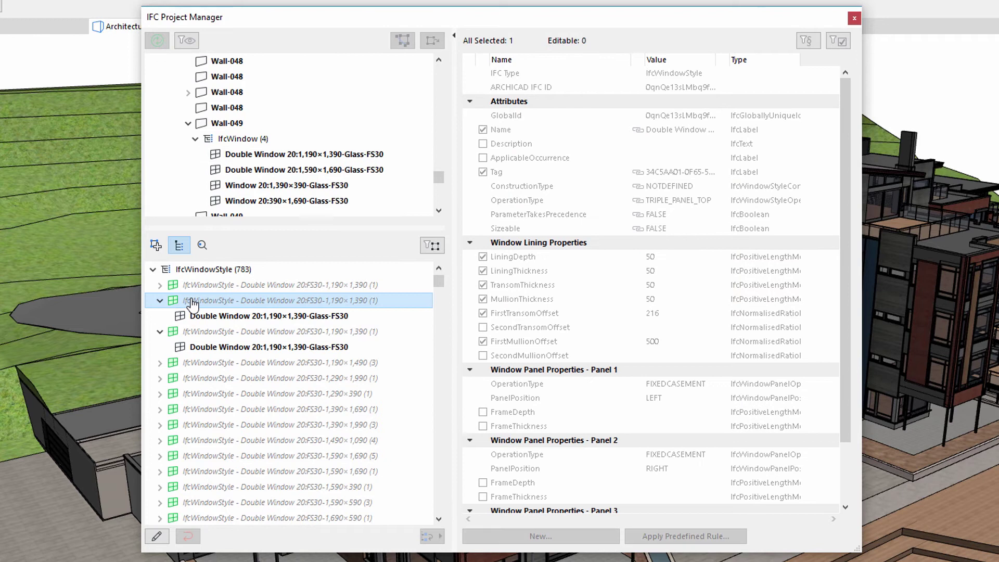
click(159, 305)
click(159, 316)
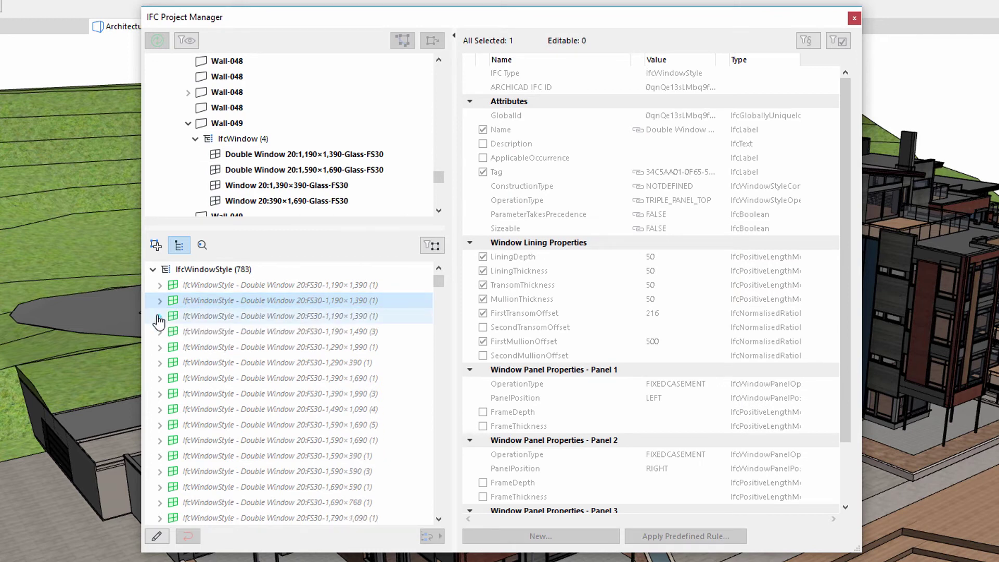
drag(437, 282, 439, 275)
click(153, 332)
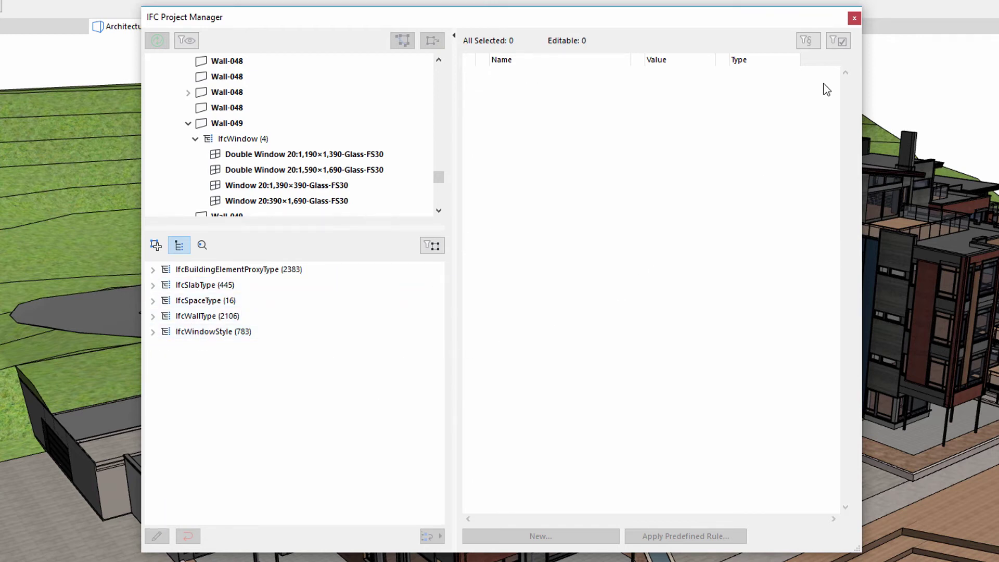
click(854, 18)
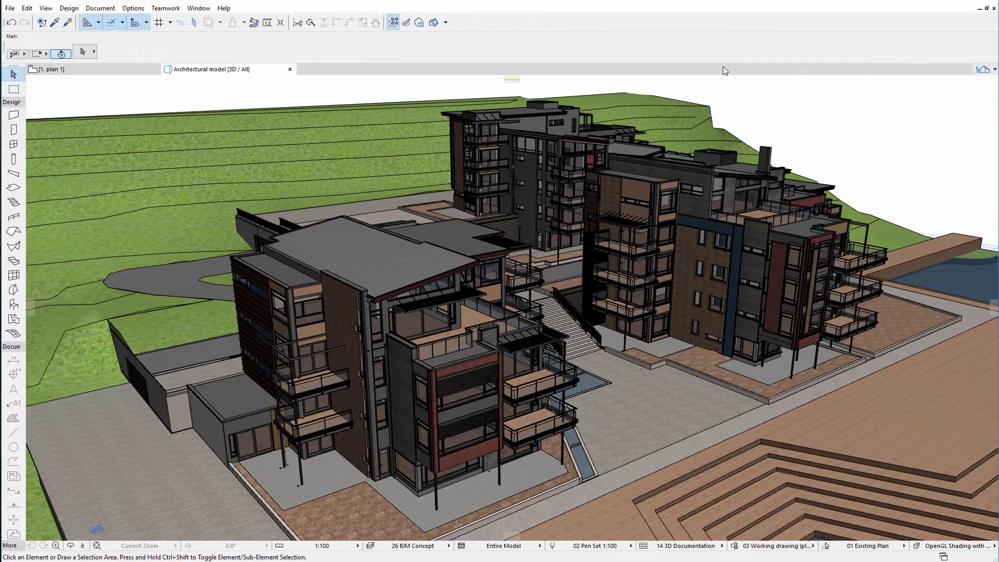
Open IFC Translators, select Tekla Structures Export and bring up its NJB Type Mapping preset
click(10, 9)
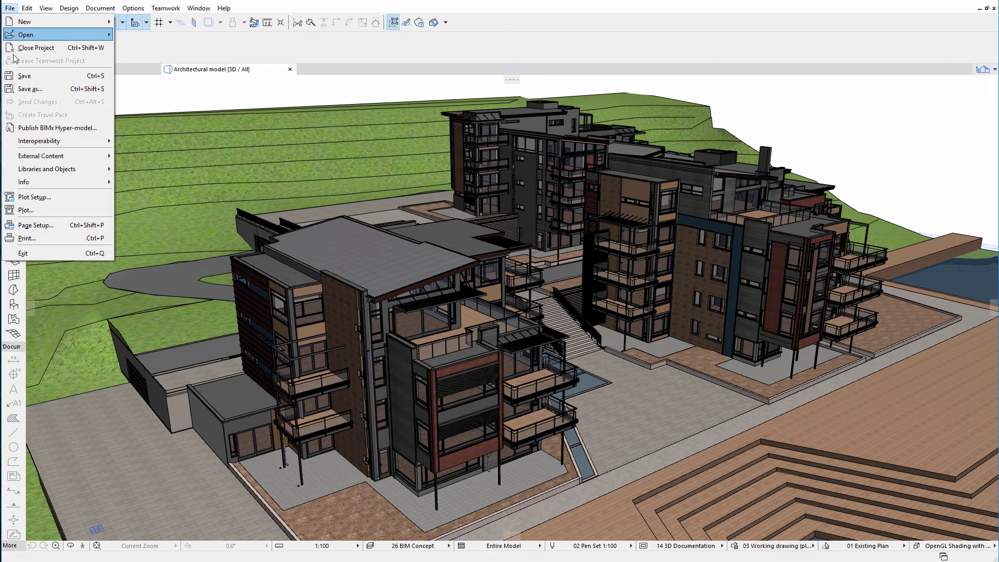
mouse_move(107, 140)
mouse_move(160, 154)
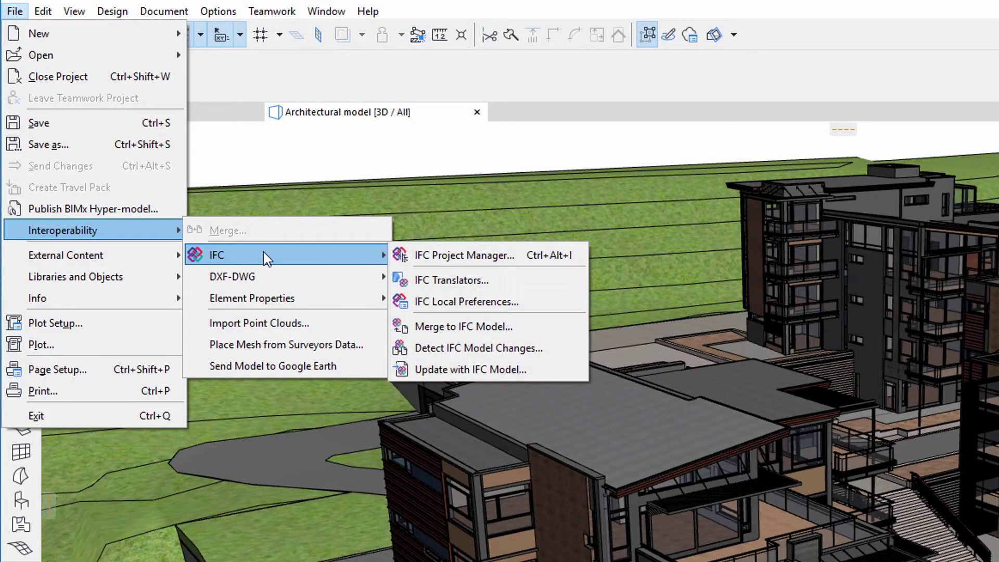
click(492, 280)
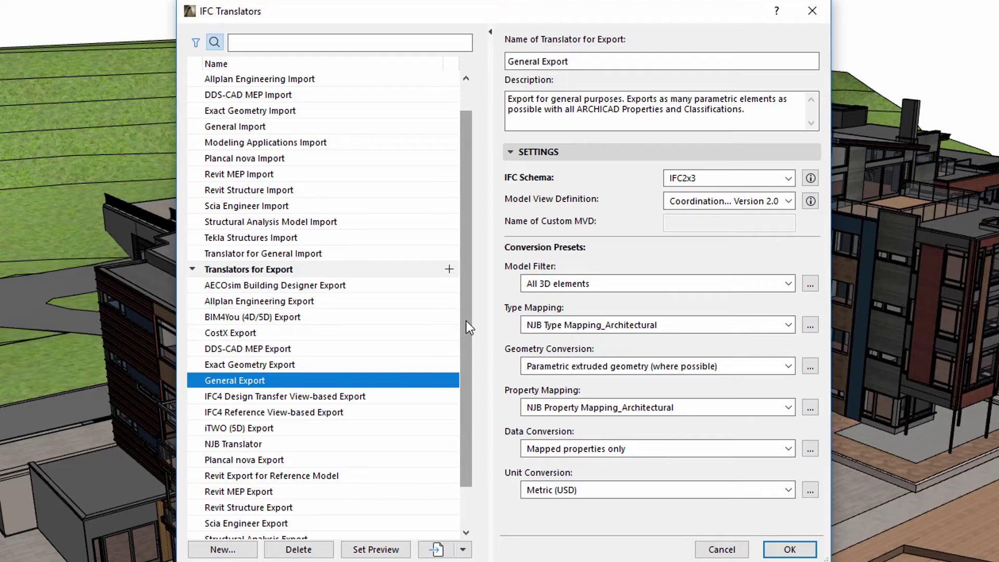
scroll(468, 338, down, 1)
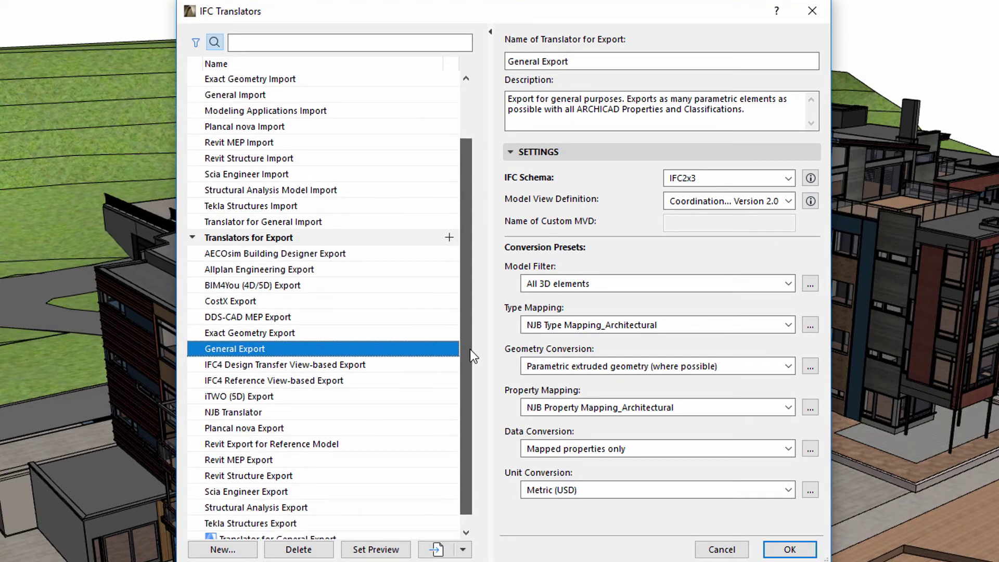
click(303, 528)
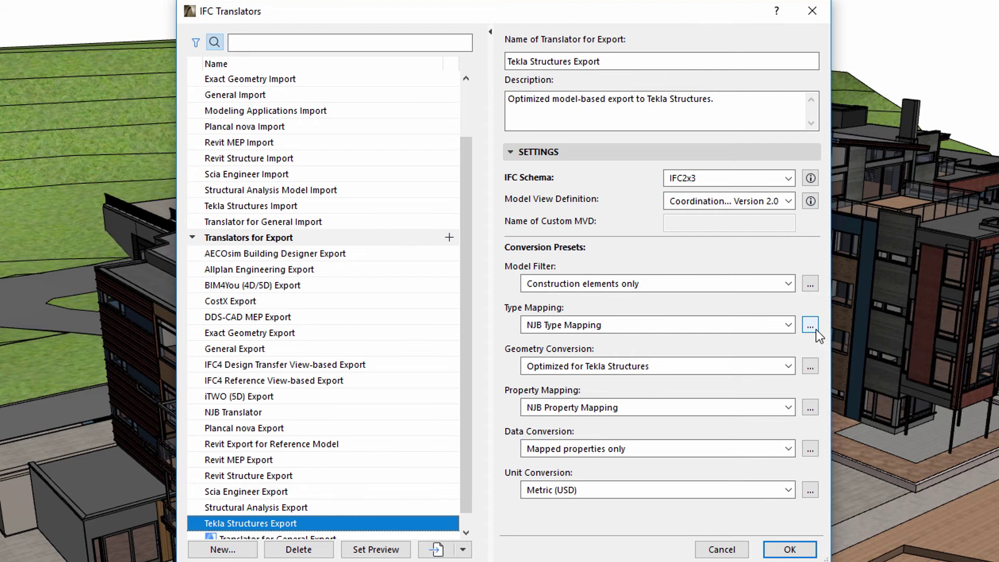
click(815, 329)
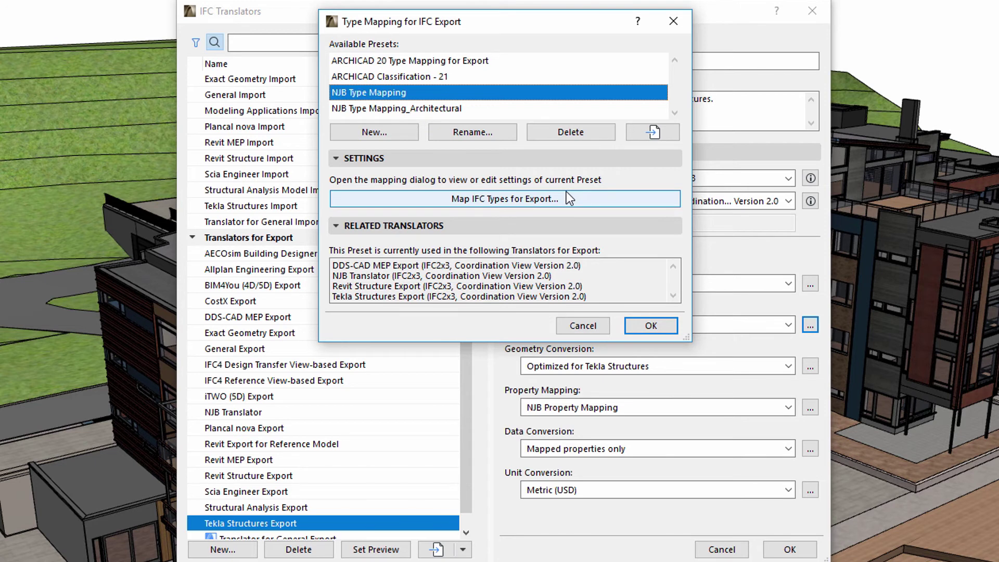
Check that Slab maps to IfcSlab FLOOR and Wall to IfcWallType STANDARD, then confirm NJB Type Mapping
click(521, 198)
drag(454, 241, 435, 433)
click(312, 396)
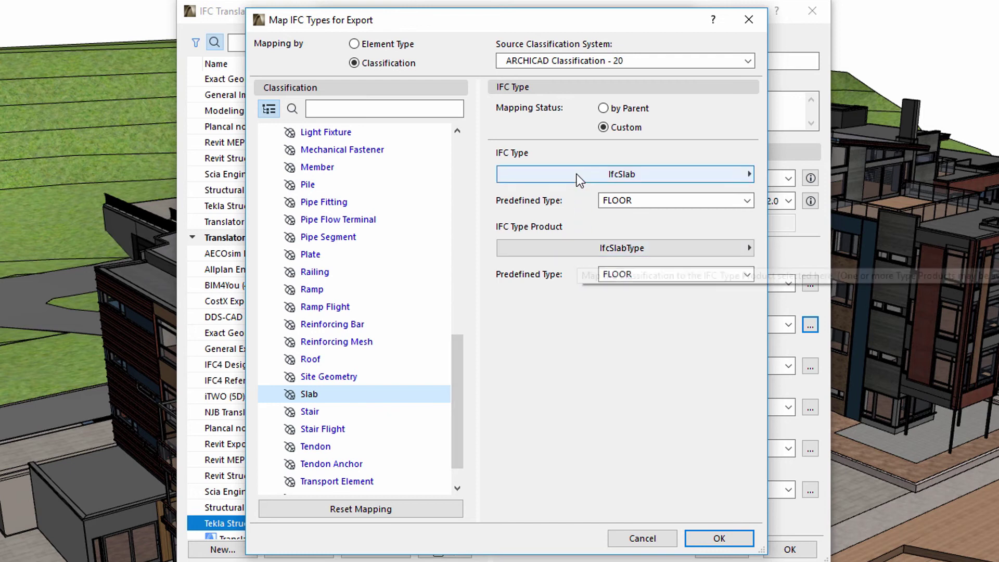
drag(457, 420, 456, 445)
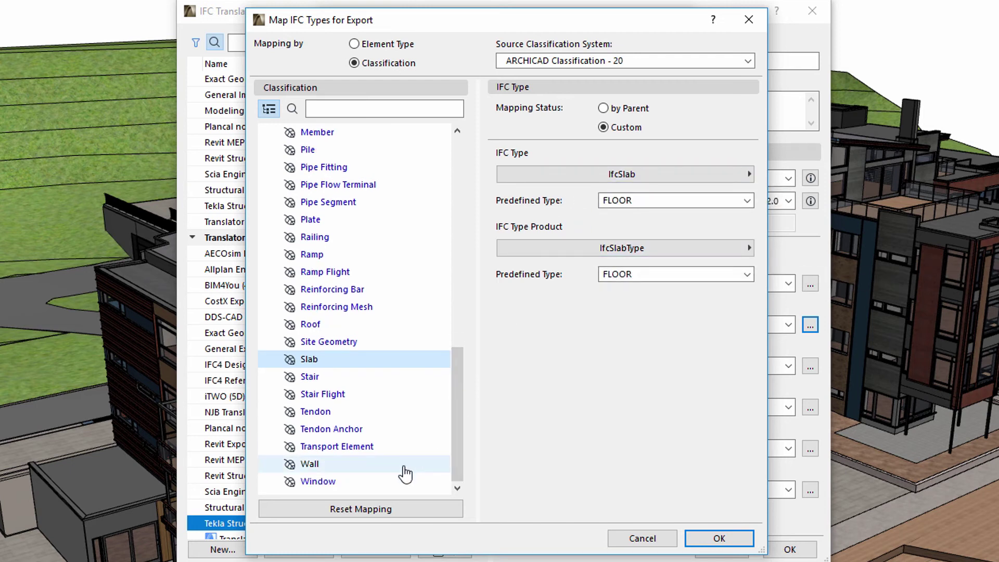
click(405, 471)
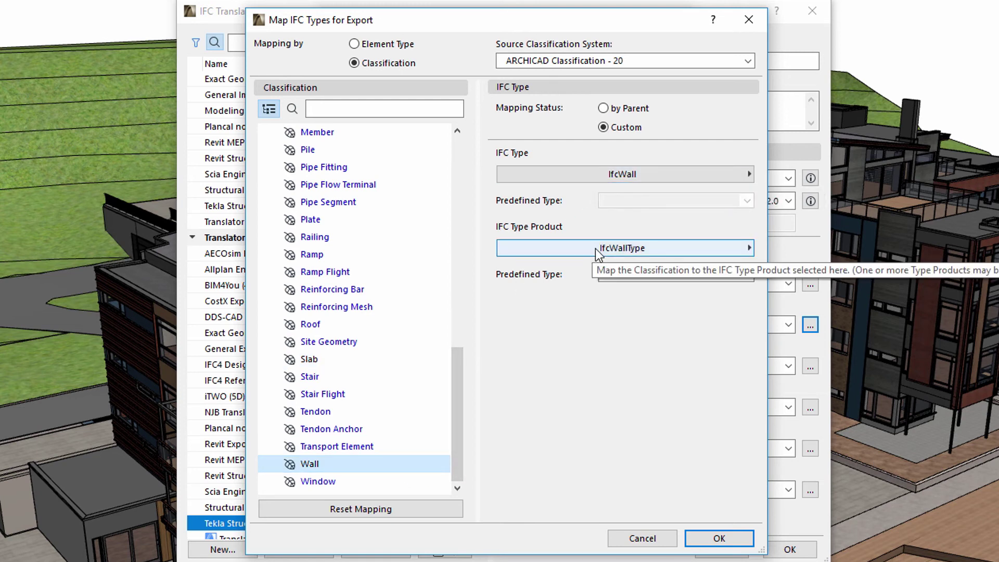
click(718, 539)
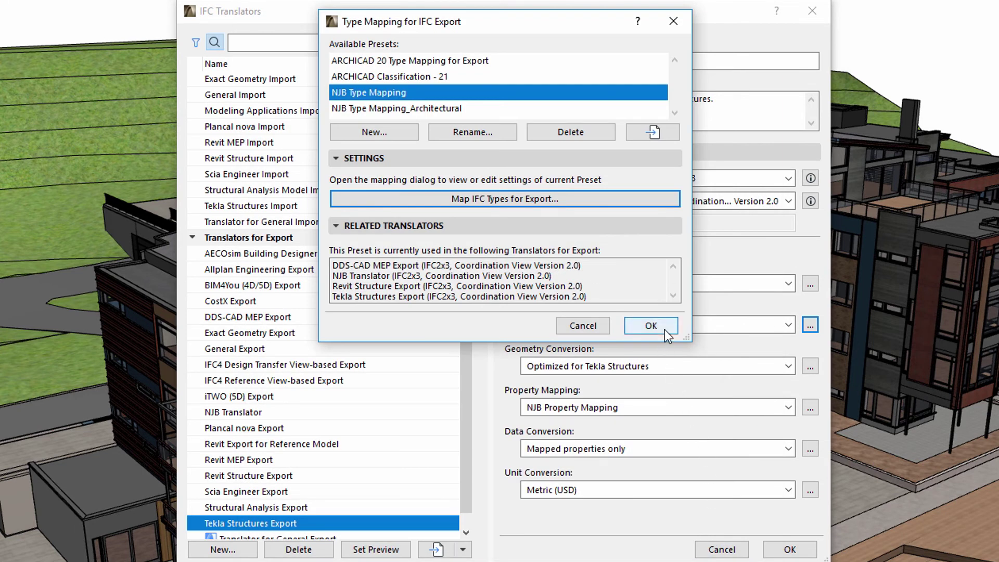
click(651, 325)
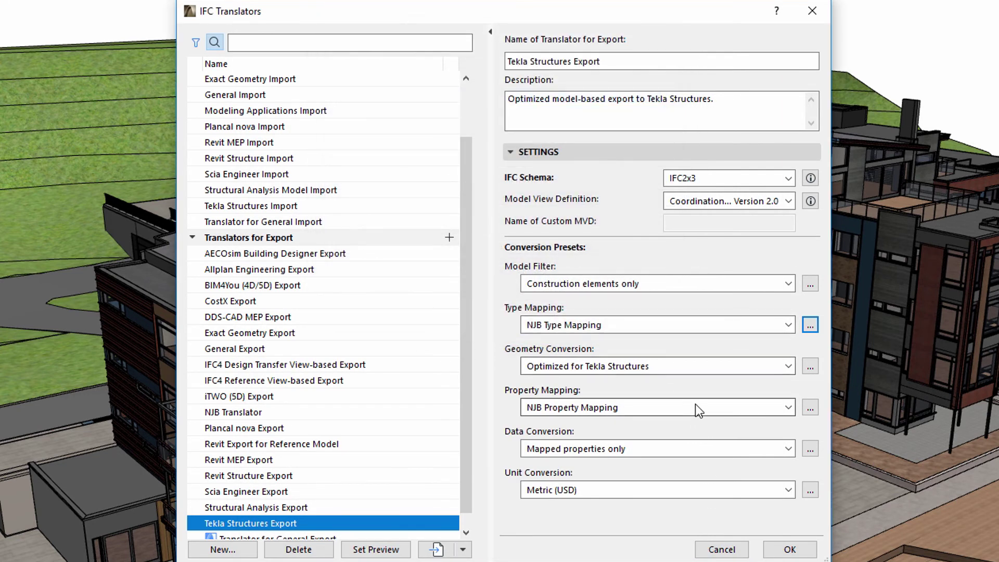
In NJB Property Mapping, review the IfcSlabType Name rule and edit its Fire Rating label
click(809, 407)
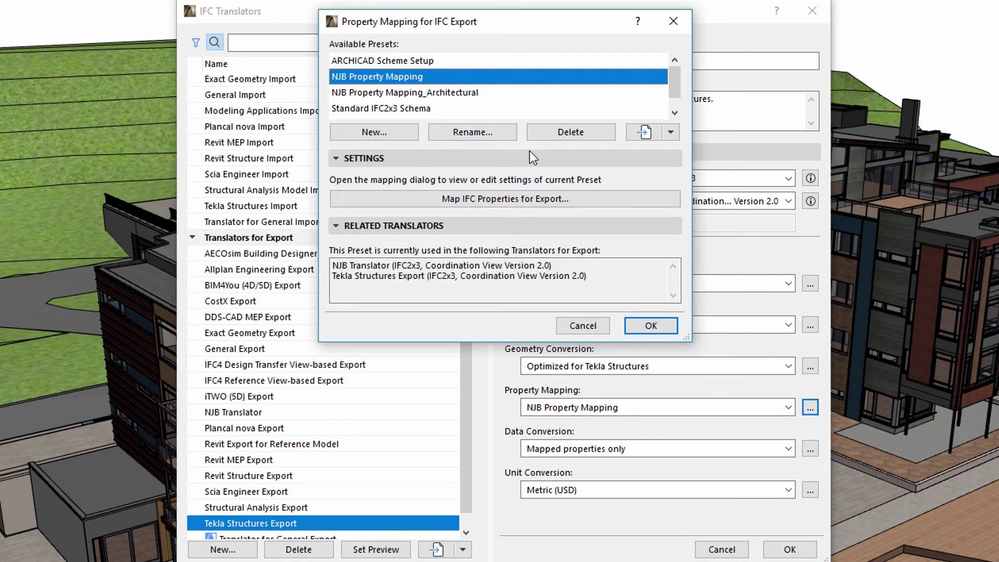
click(575, 198)
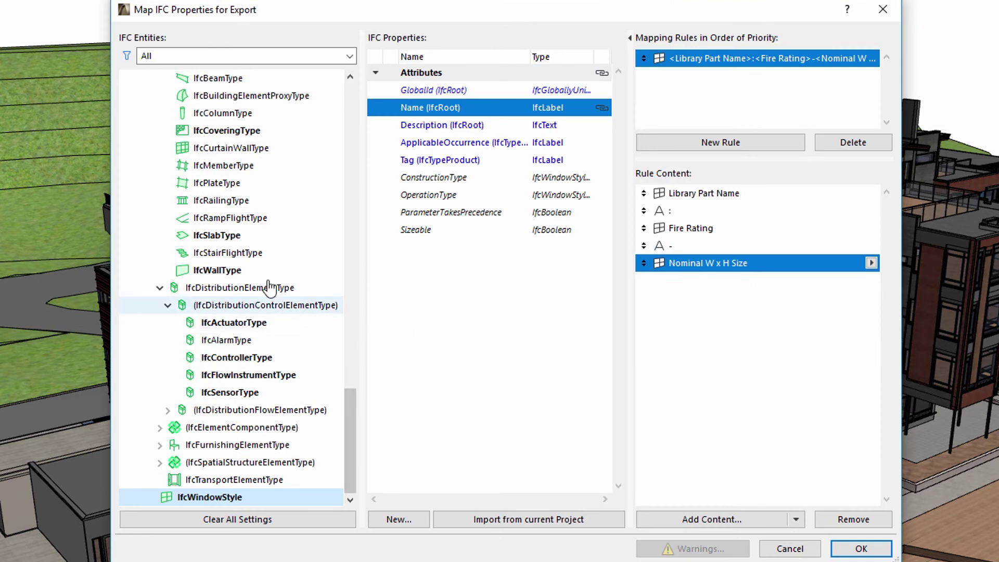
click(214, 238)
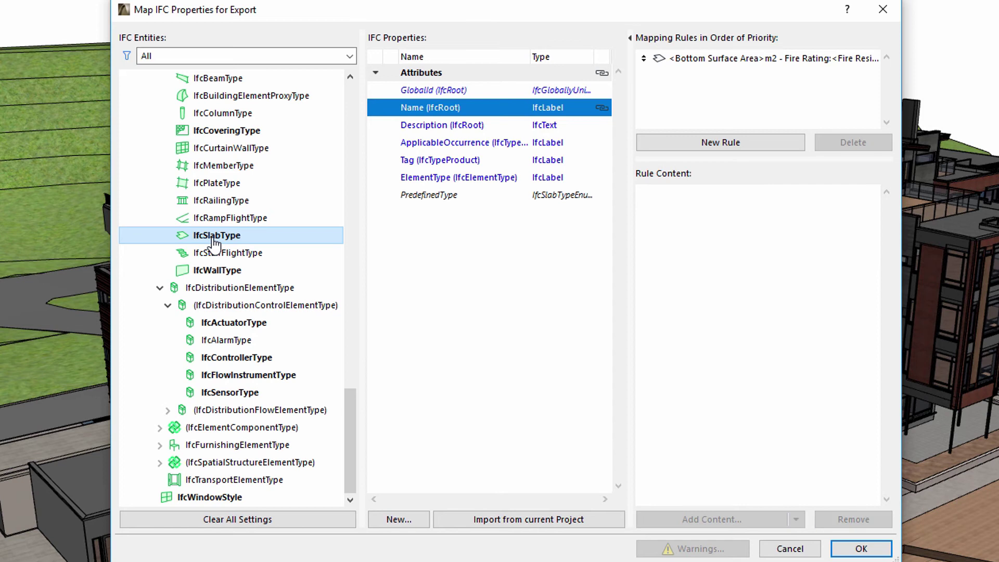
click(420, 110)
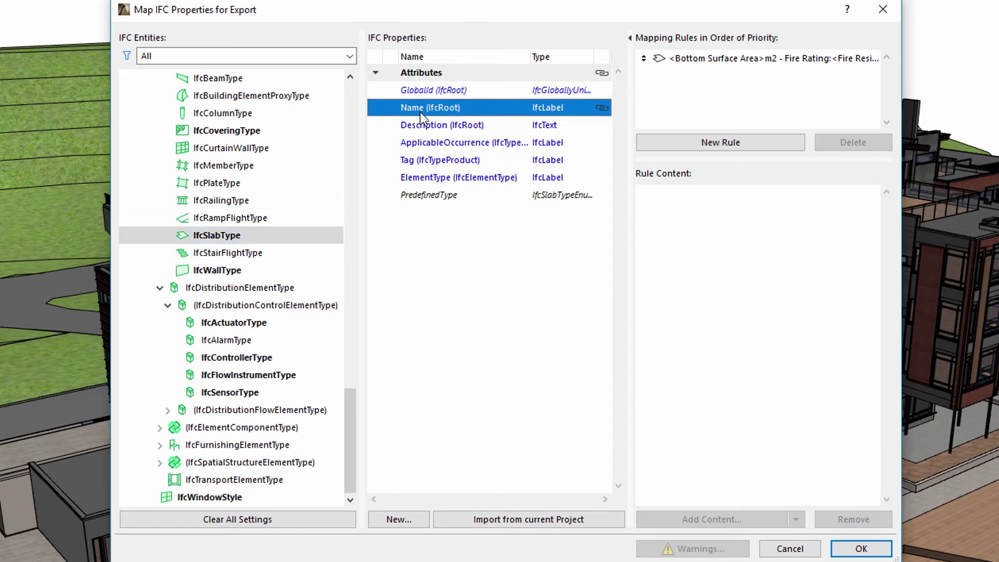
click(682, 58)
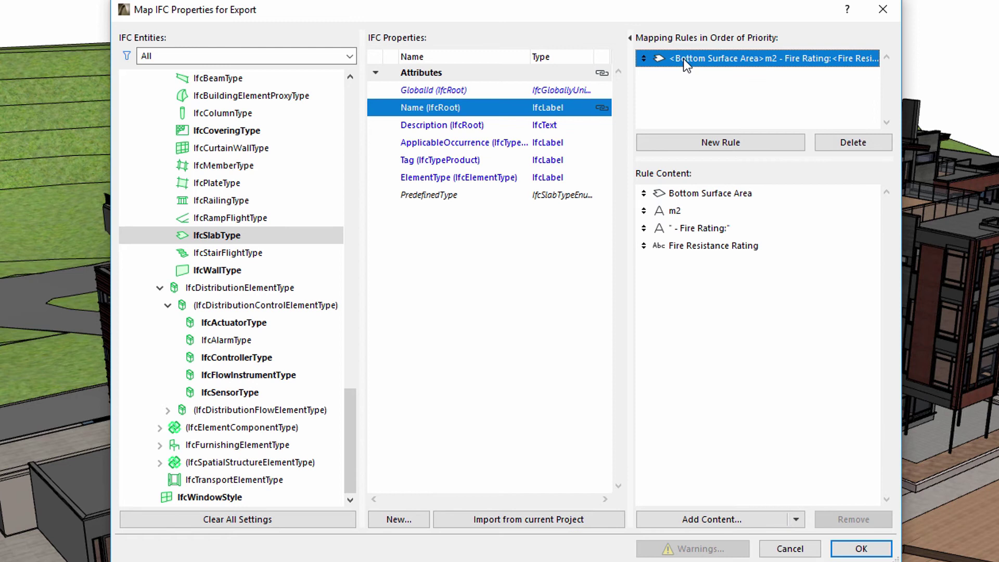
click(686, 195)
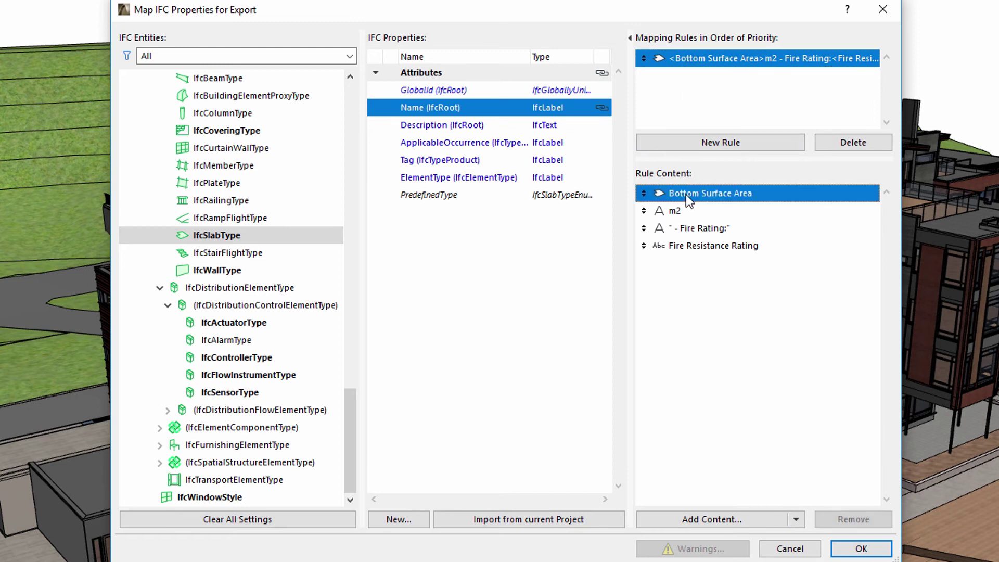
double_click(690, 227)
click(690, 245)
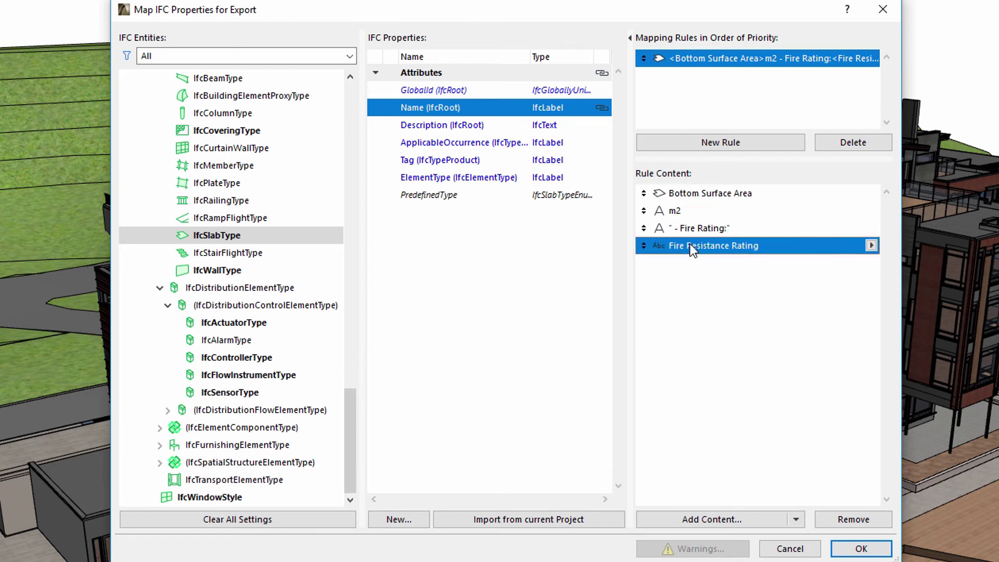
Review the IfcWallType Name rule's thickness and reference-line length entries, then confirm the preset
click(260, 273)
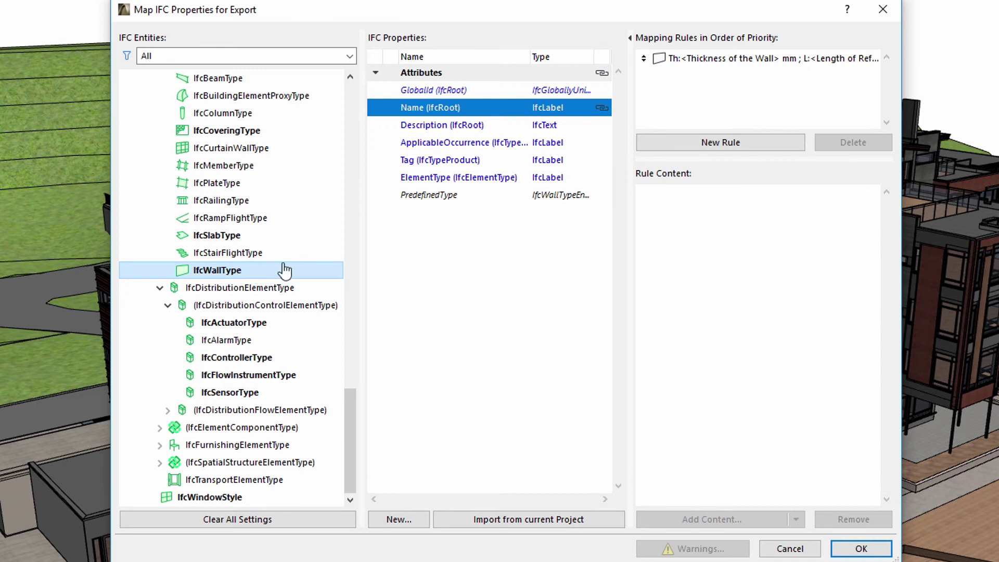
click(672, 57)
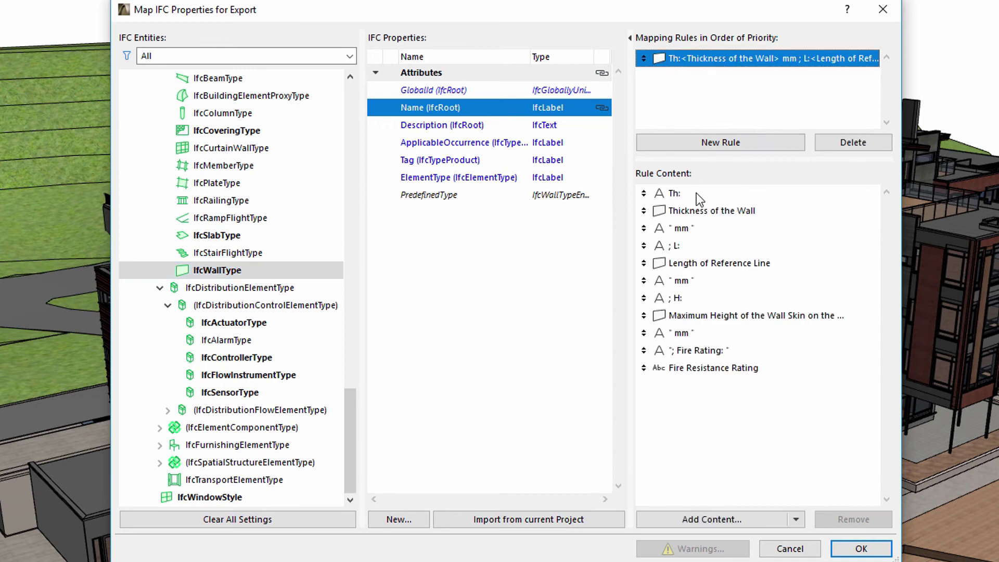
click(697, 210)
click(697, 262)
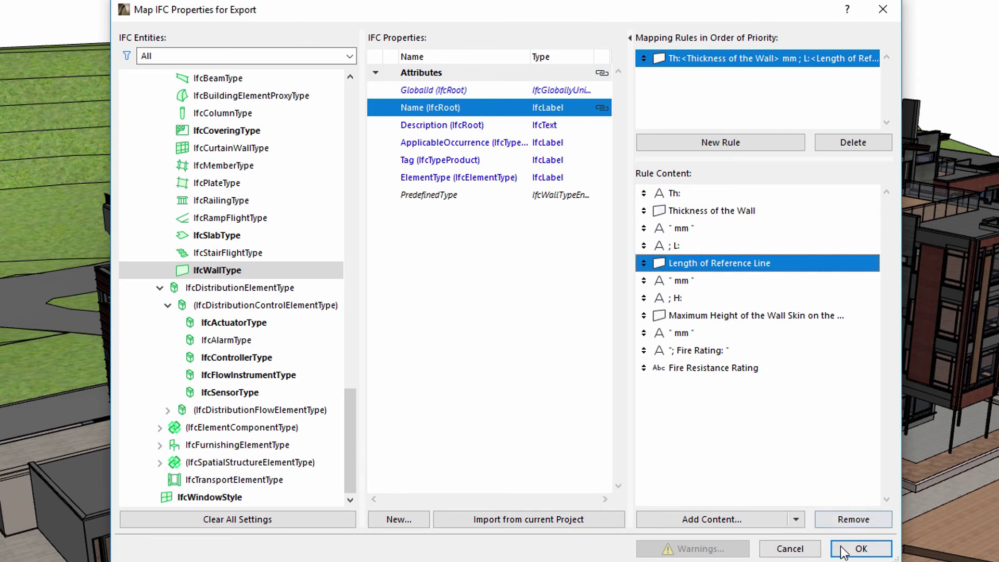
click(861, 548)
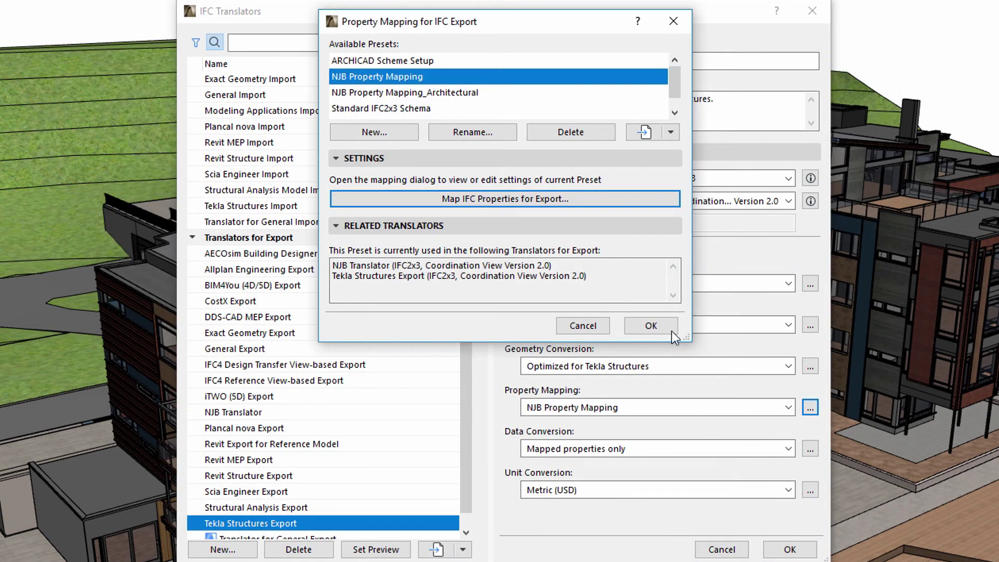
click(648, 326)
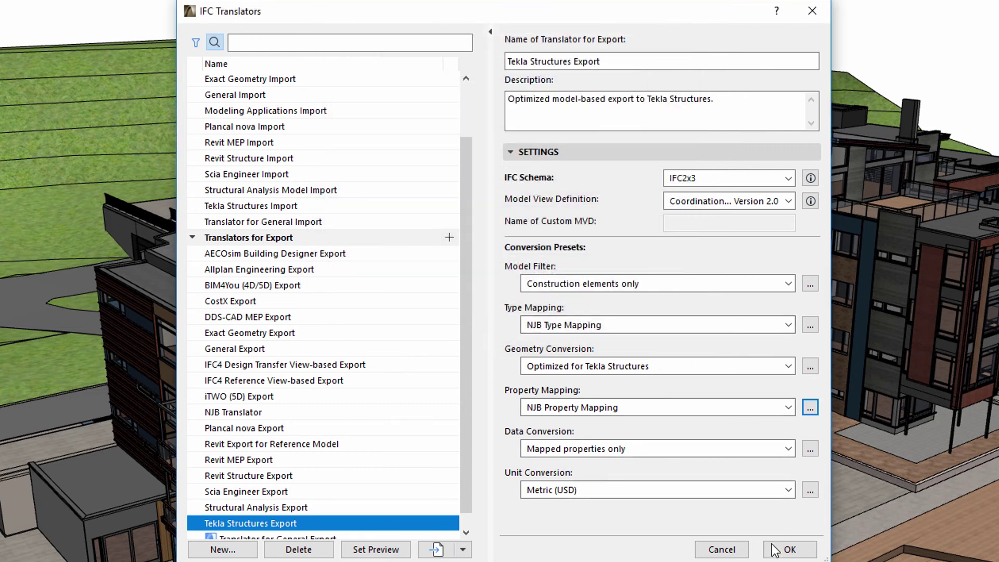
Save the Tekla Structures Export translator and open the Load-Bearing Model 3D view under Publishing IFC
click(789, 550)
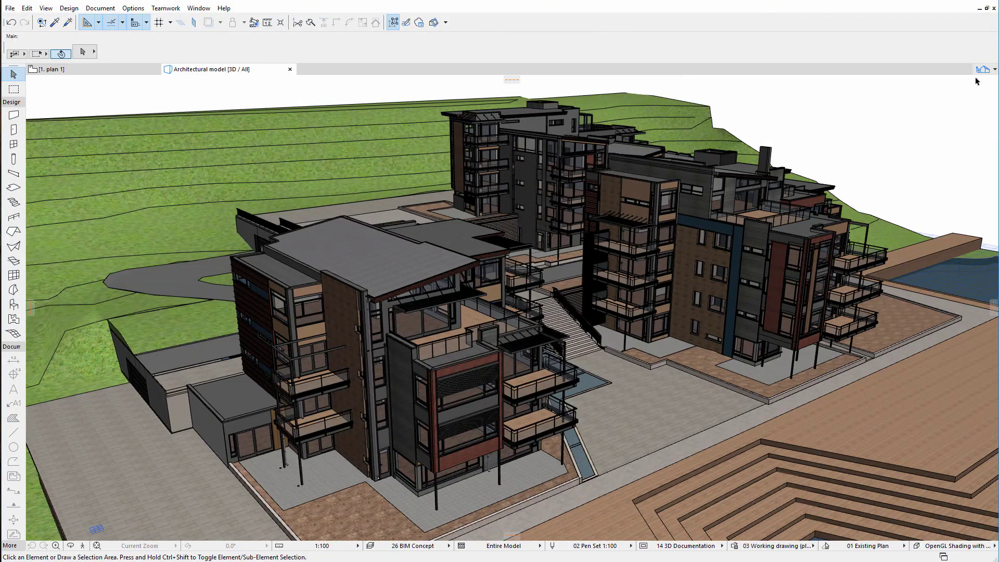
click(980, 74)
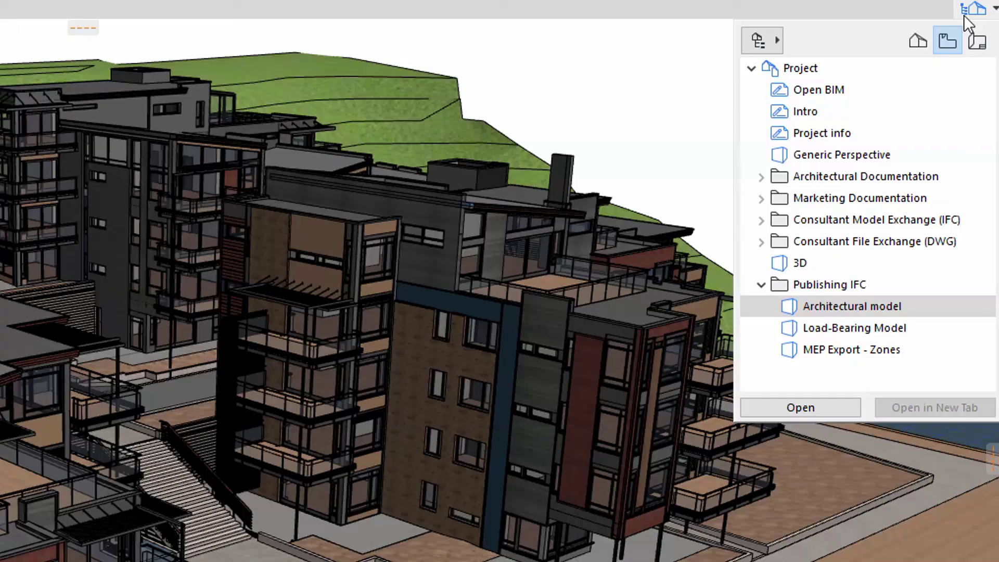
double_click(875, 333)
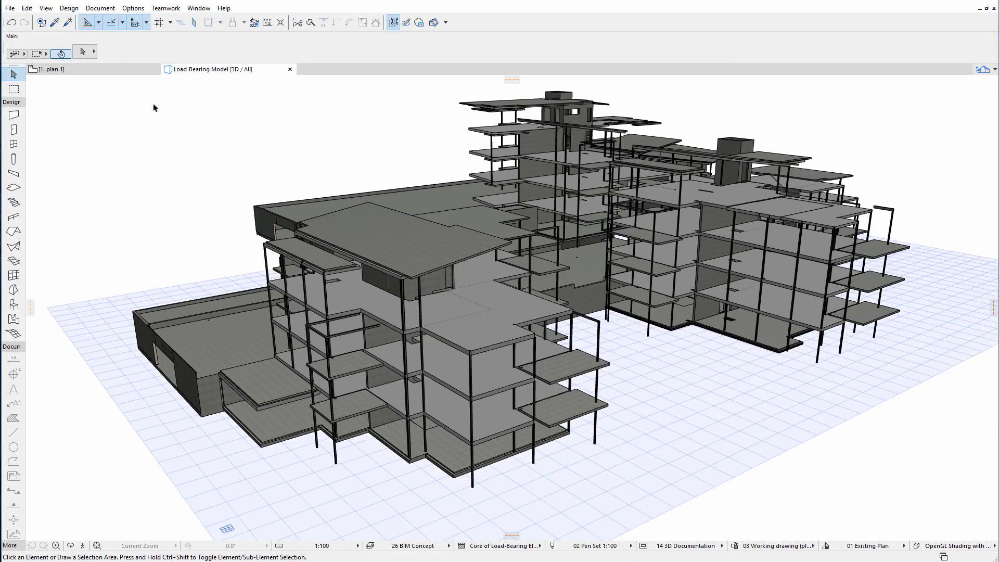
click(14, 11)
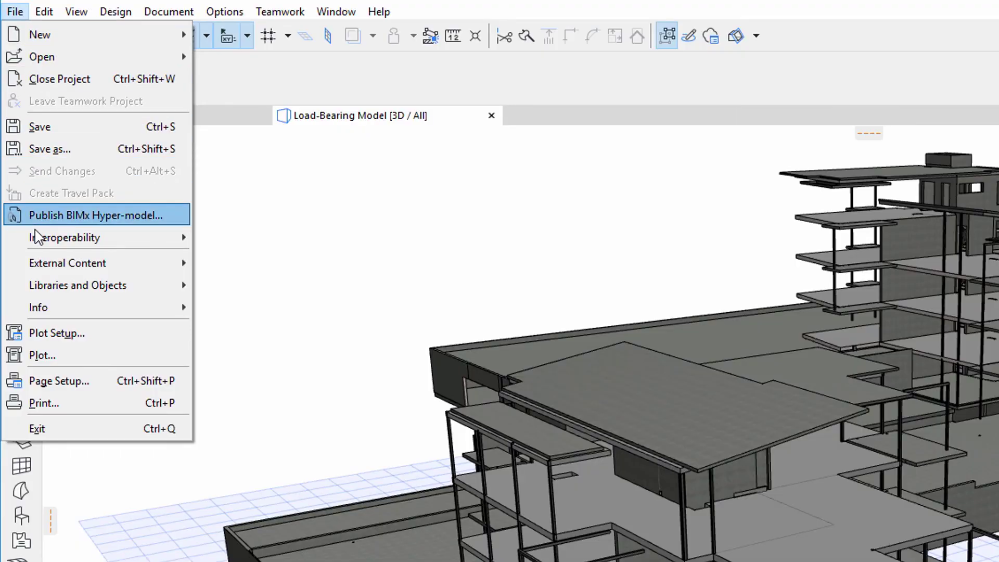
Open IFC Project Manager and check slab type names, such as the 2 hours and 0.02m2 25 minutes types
mouse_move(36, 237)
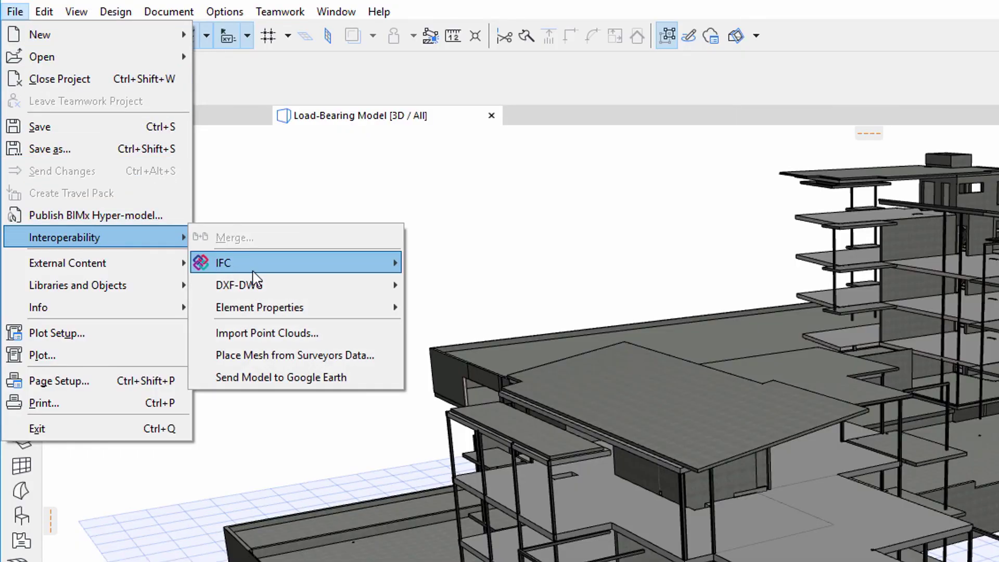
mouse_move(311, 269)
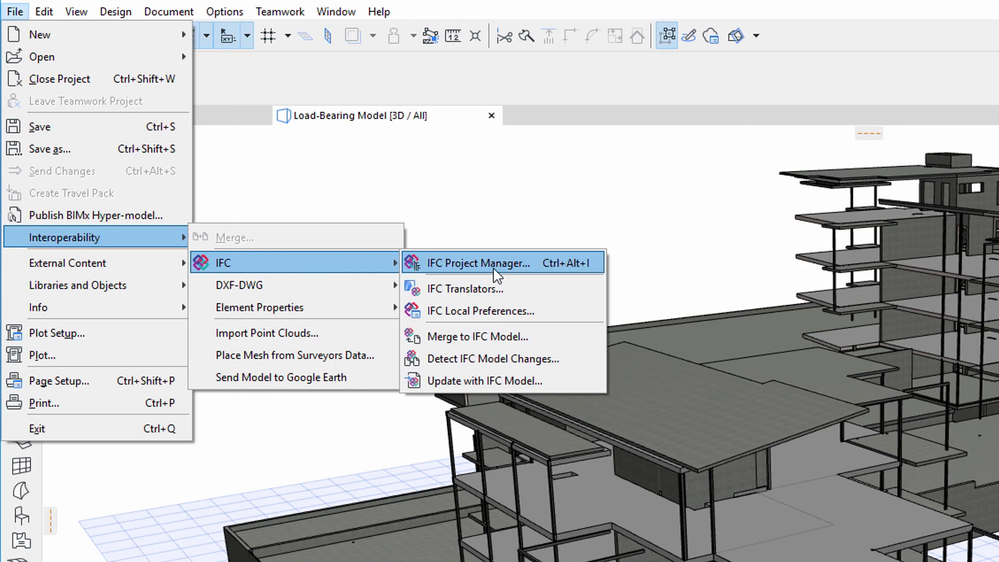
click(535, 274)
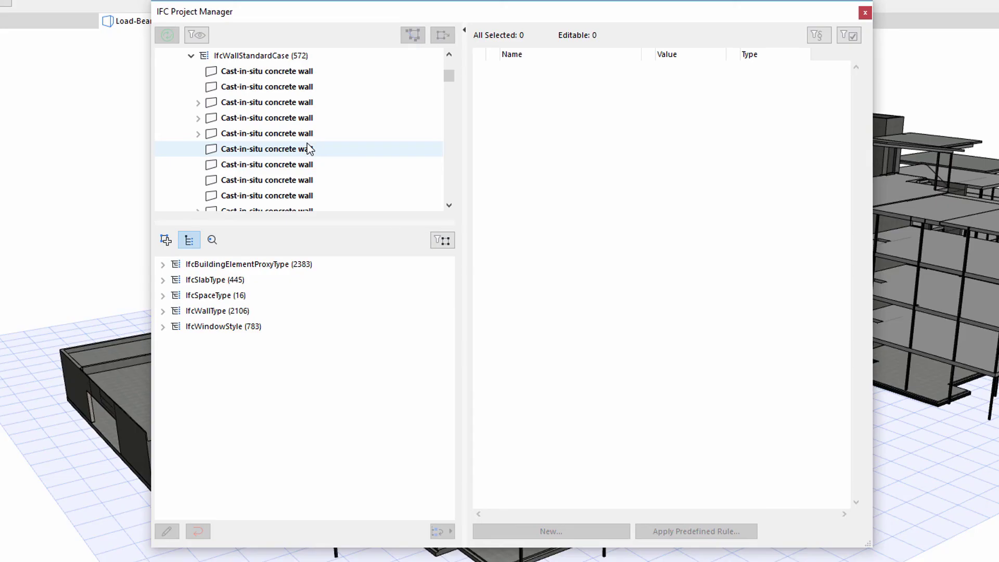
click(162, 280)
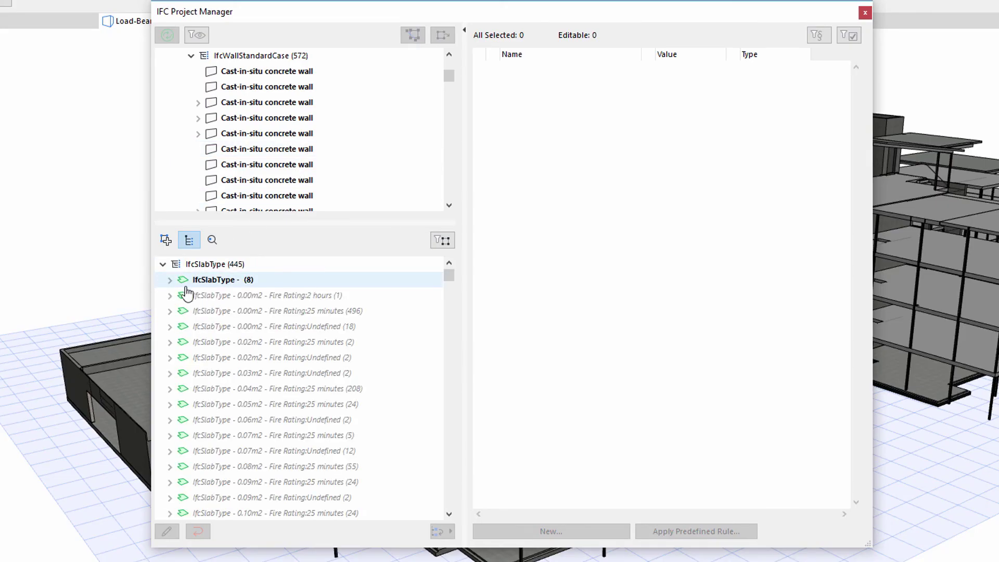
click(250, 296)
click(254, 342)
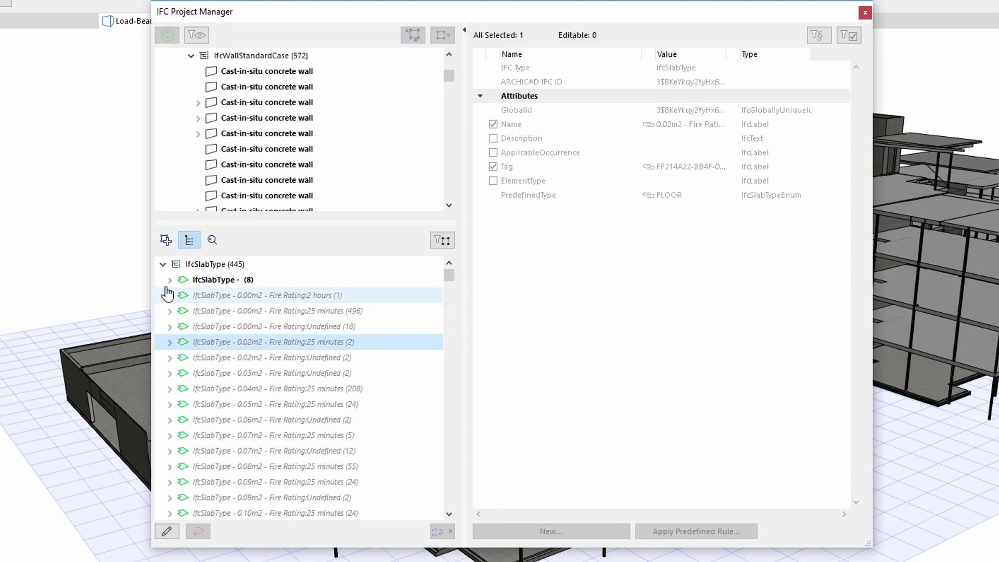
click(163, 264)
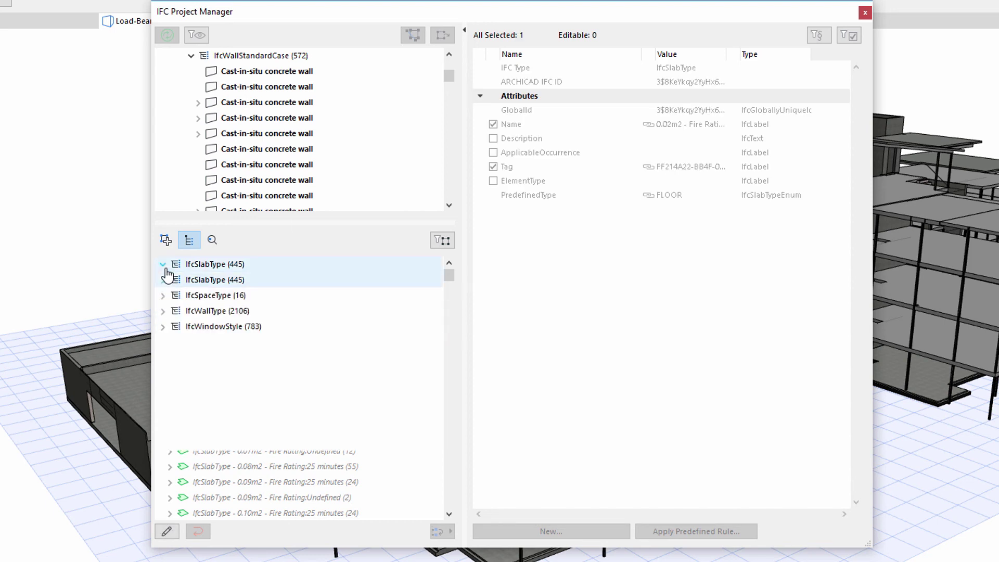
Check the wall type names for the L:1,062, L:3,340 and L:4,798 mm types
click(162, 311)
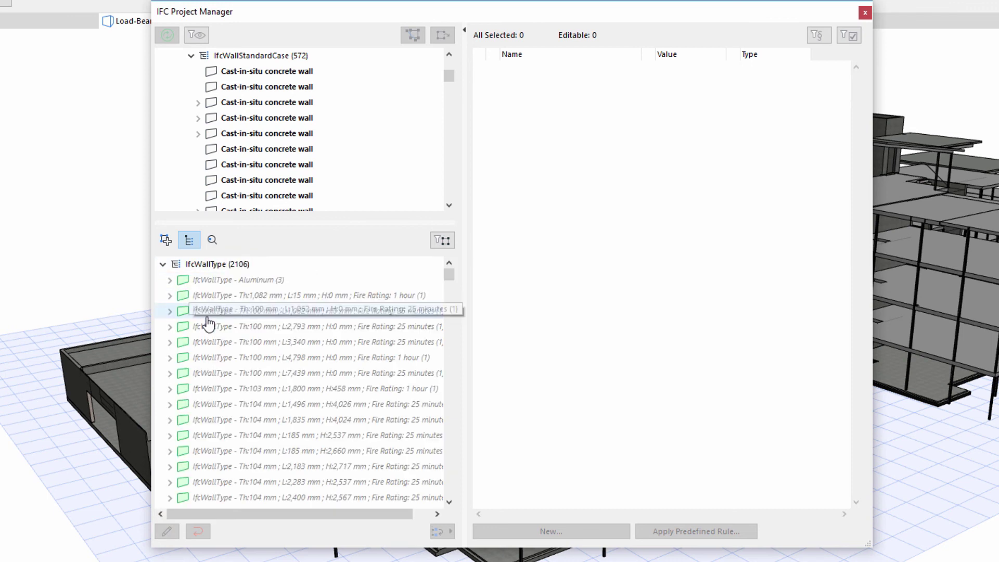
click(211, 312)
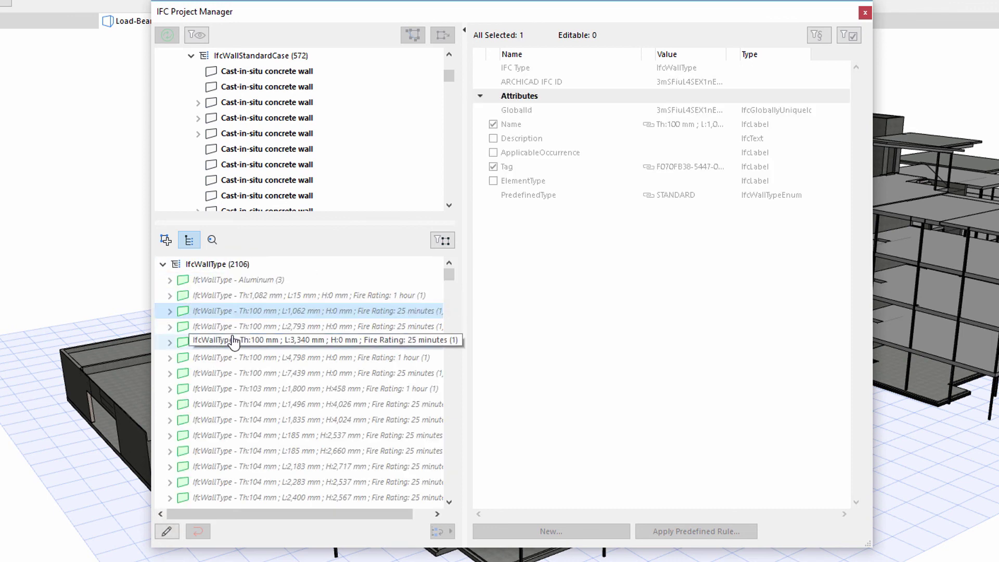
click(234, 343)
click(241, 361)
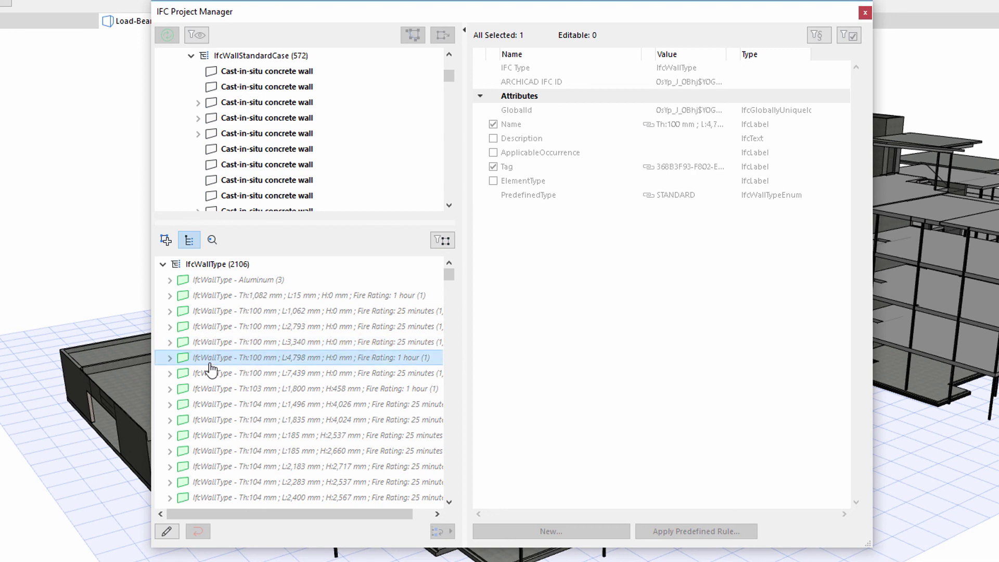
click(169, 358)
click(169, 358)
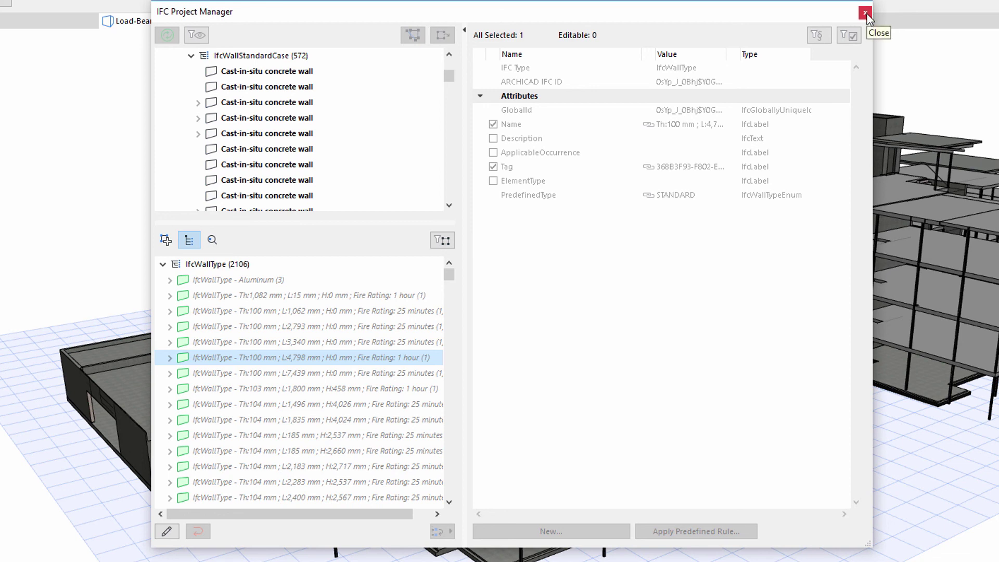
Publish the three IFC Export sets from the Organizer, producing 56 MB, 4.3 MB and 28 MB files
click(864, 13)
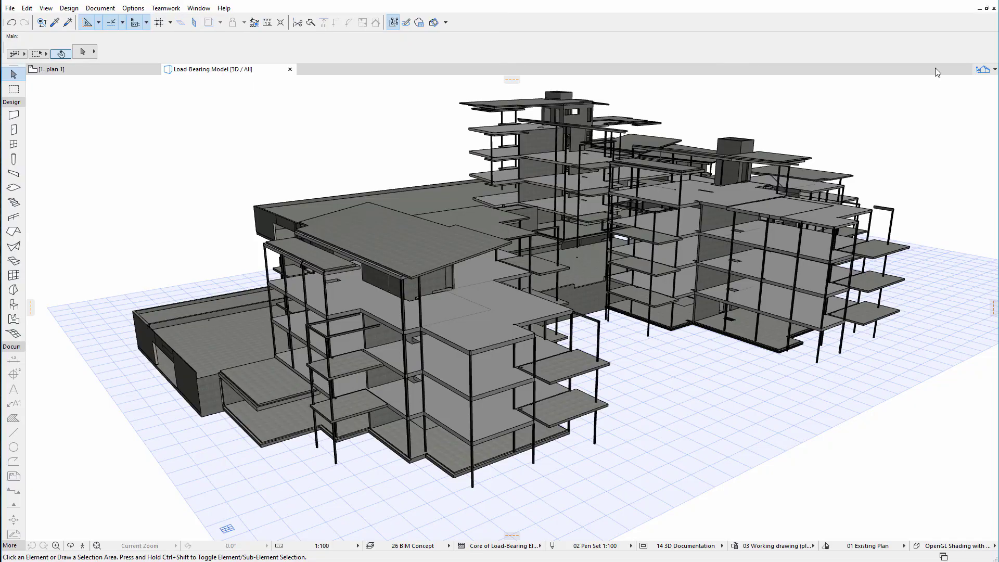
click(980, 69)
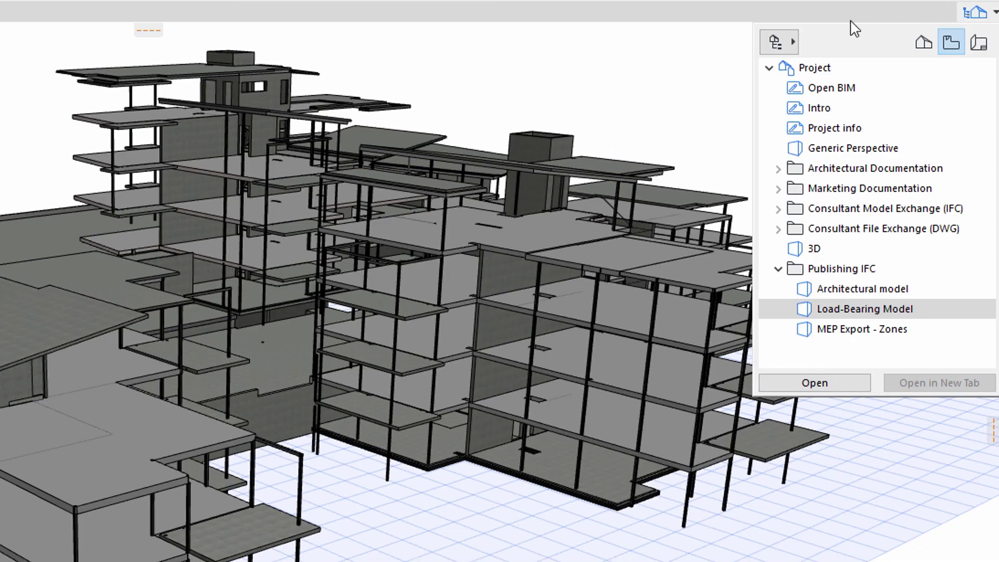
click(792, 42)
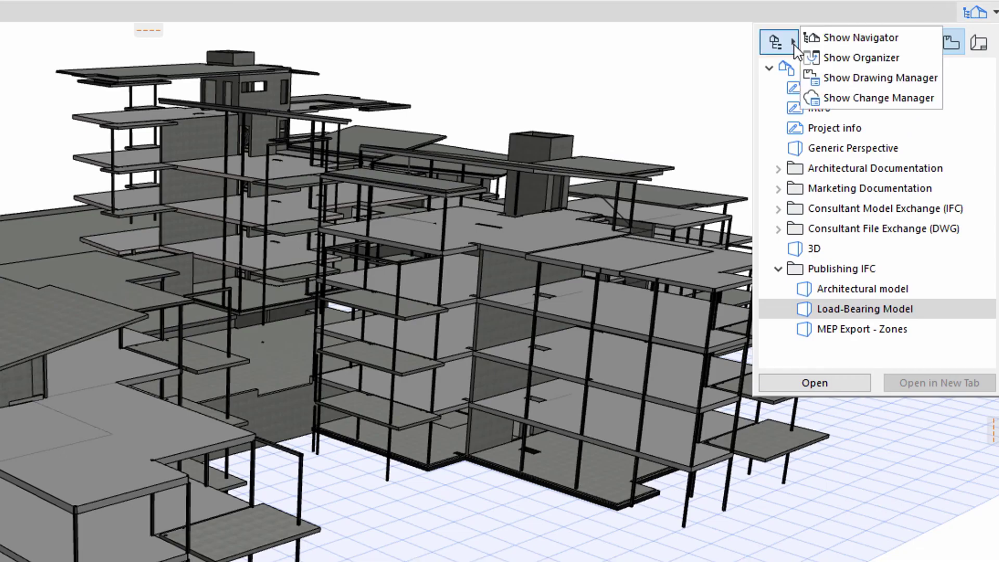
click(826, 56)
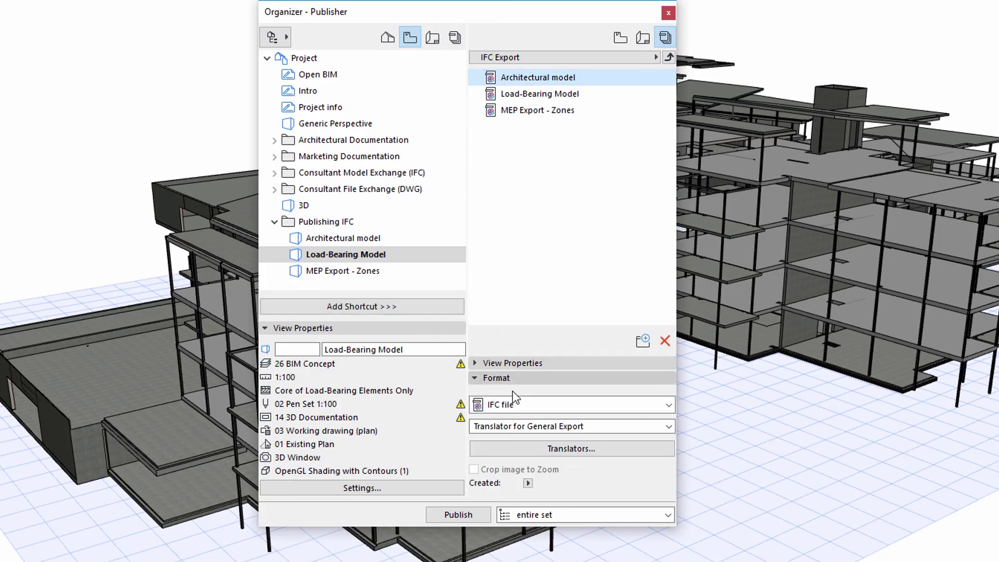
click(480, 517)
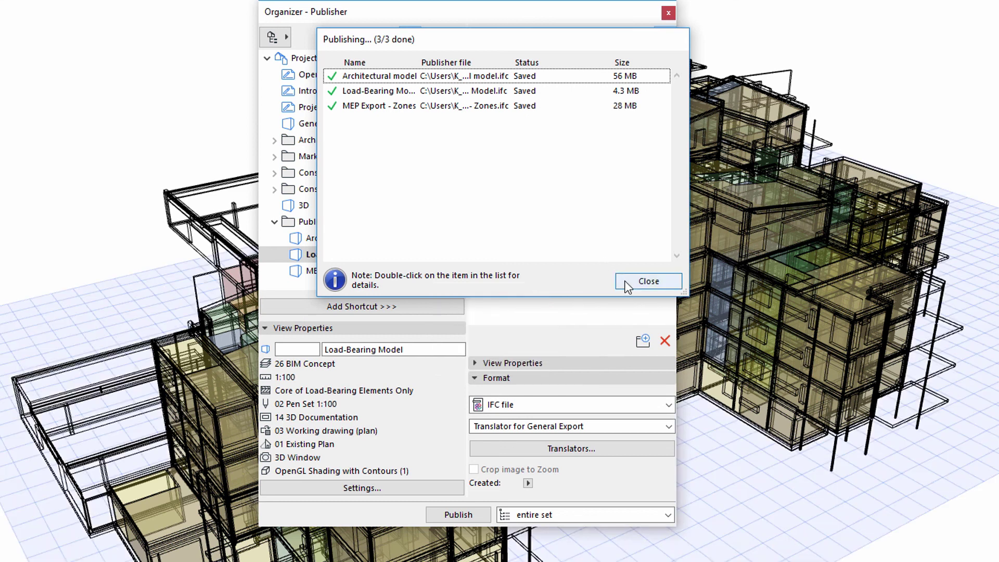
click(627, 283)
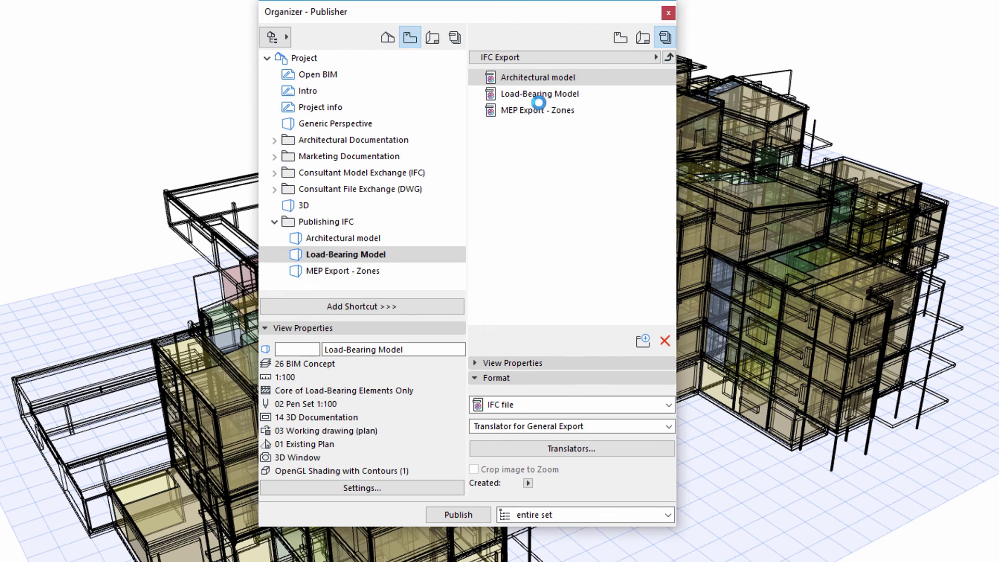